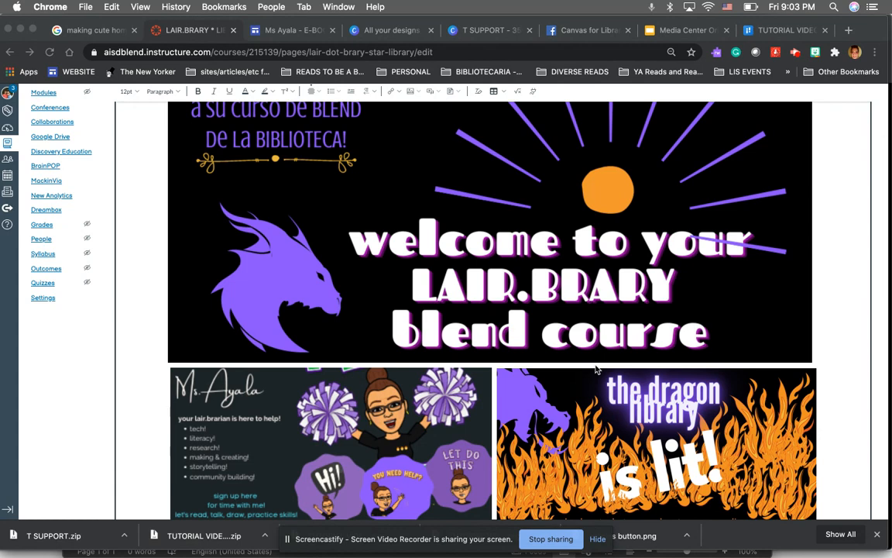
Save the edited LAIR.BRARY * LIBRARY course page
scroll(597, 369, up, 5)
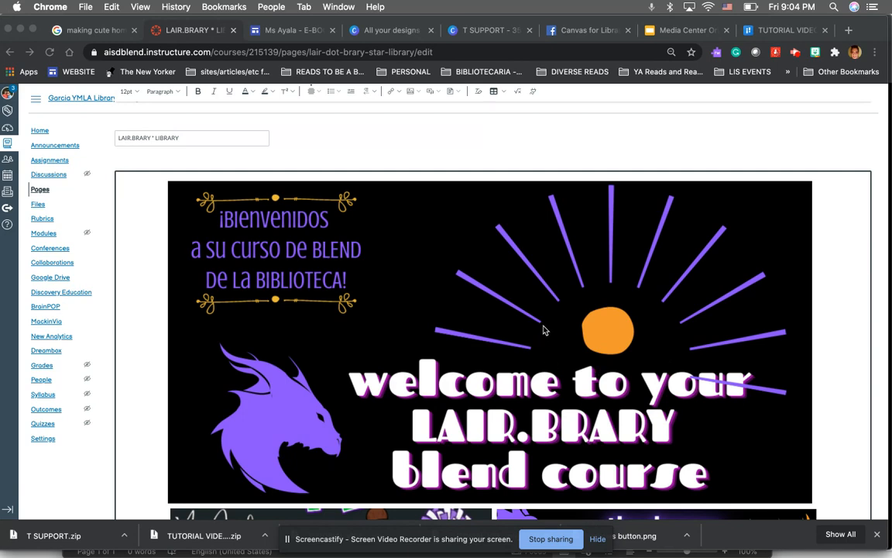
scroll(441, 329, down, 5)
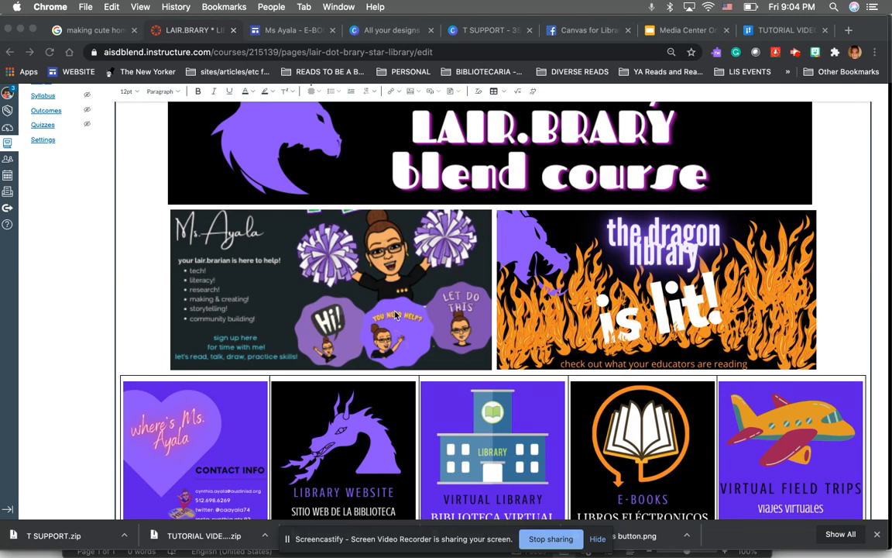
scroll(395, 316, down, 10)
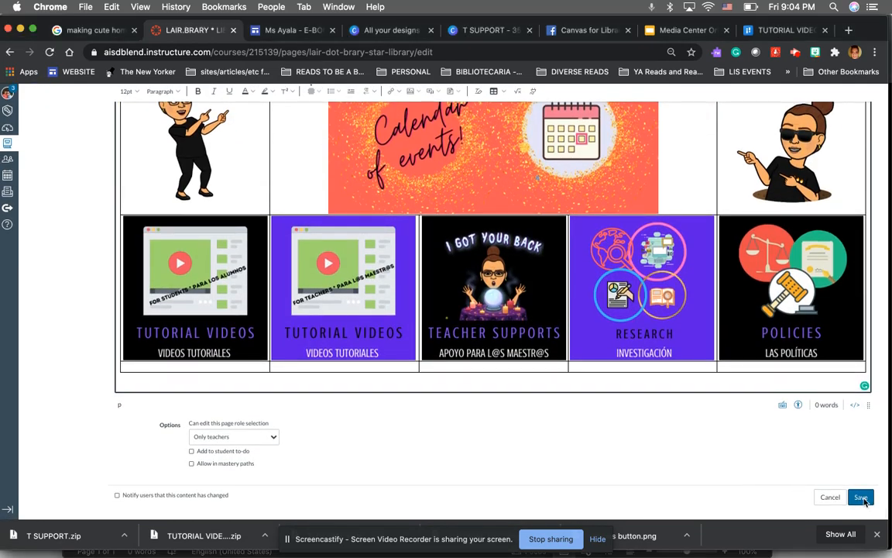
click(861, 497)
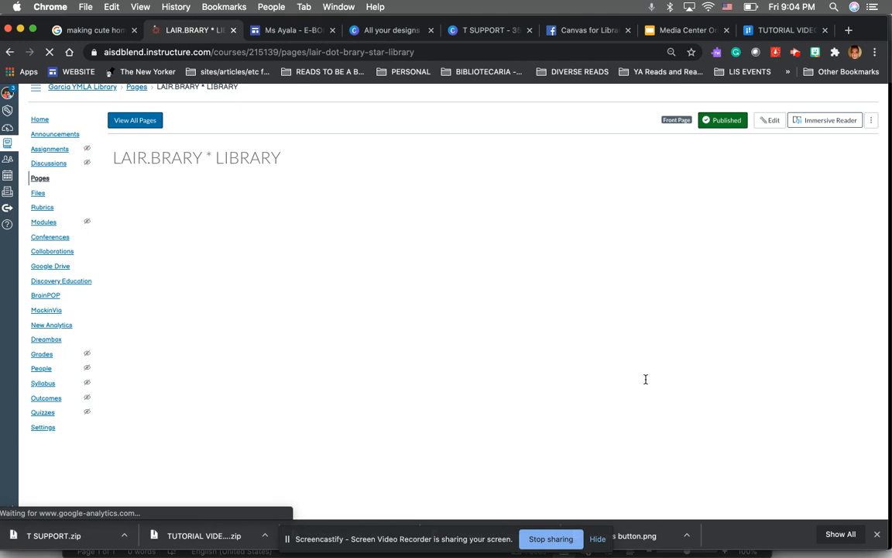
Scroll through the published course page to review its banners and button grid
scroll(645, 379, down, 5)
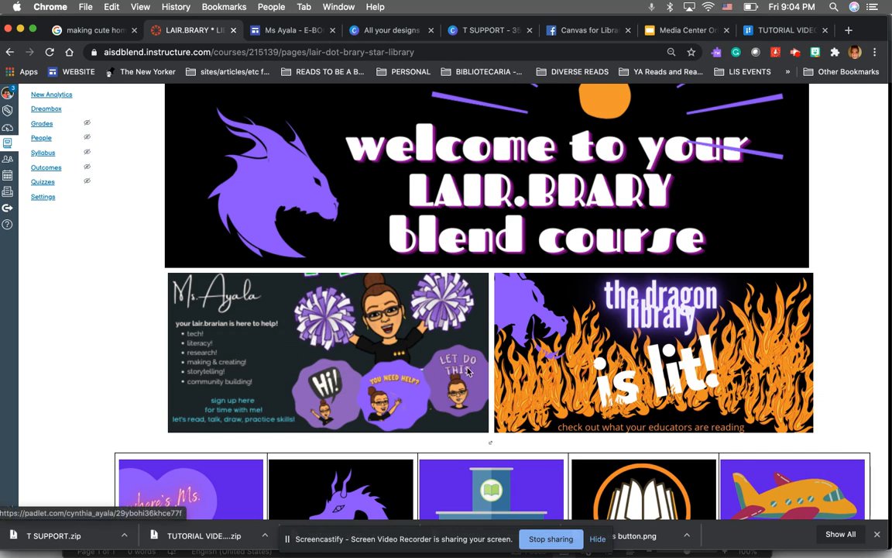
scroll(450, 378, down, 5)
scroll(450, 378, down, 2)
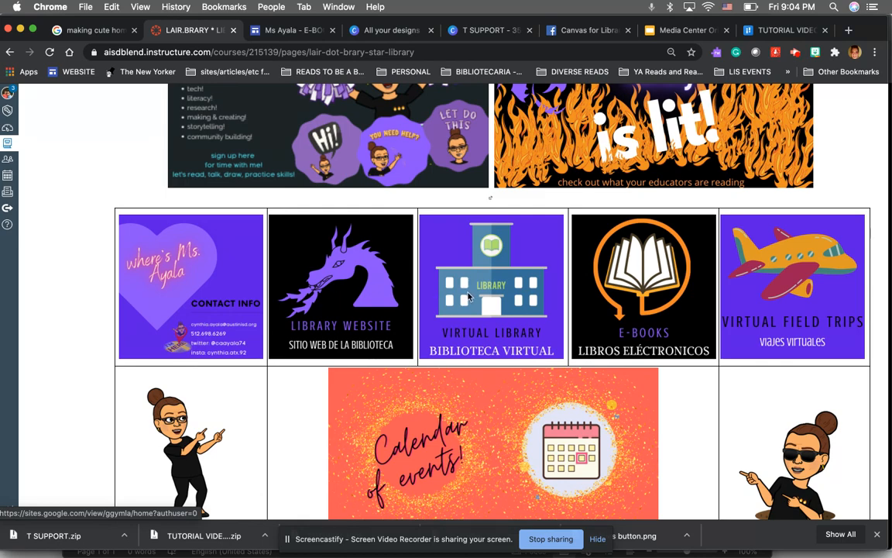
scroll(745, 224, down, 5)
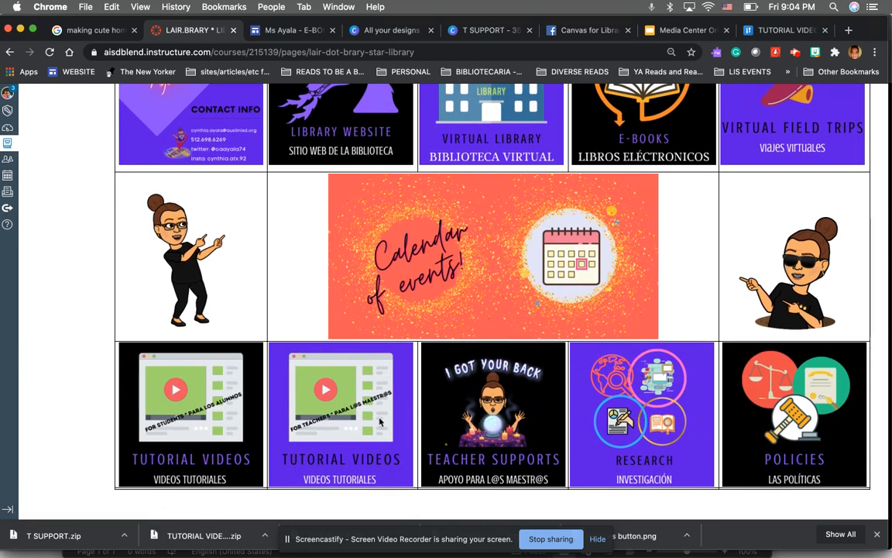
scroll(232, 403, up, 10)
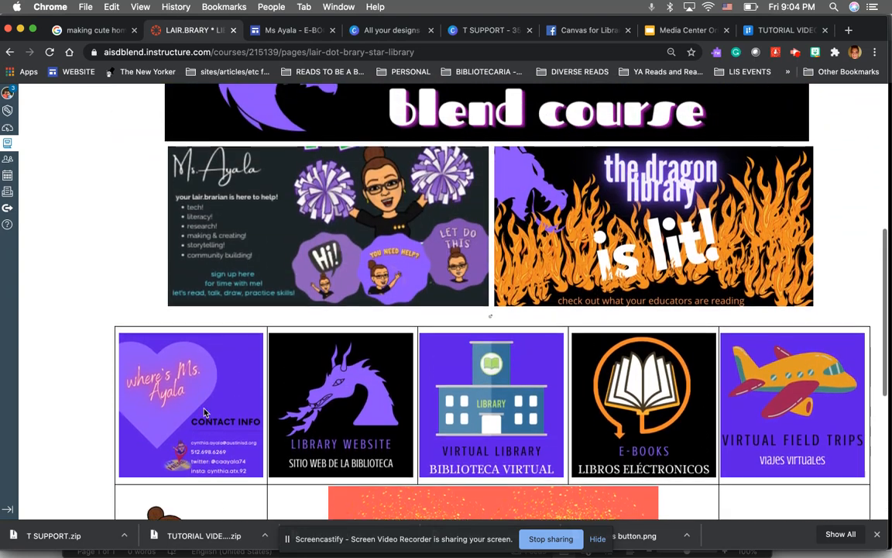
scroll(204, 413, up, 4)
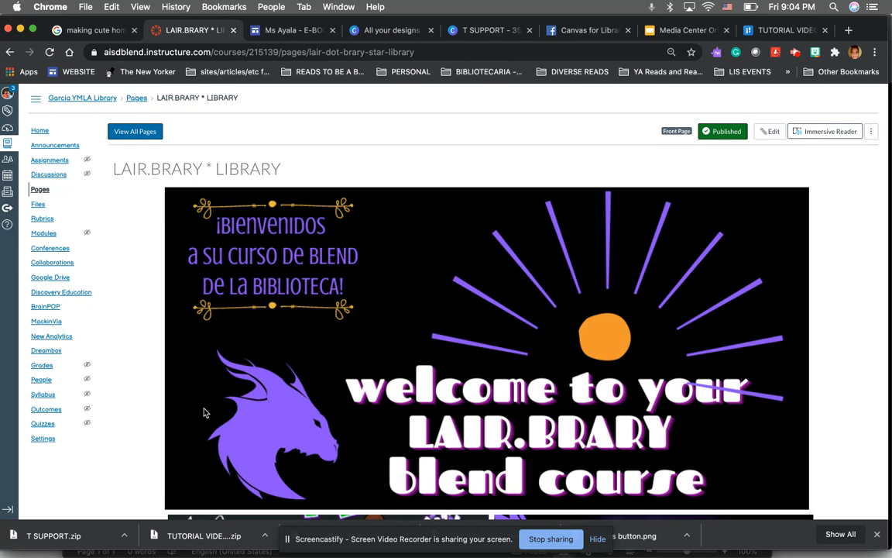
Switch to the Canva designs tab and start a new design with custom dimensions
click(385, 30)
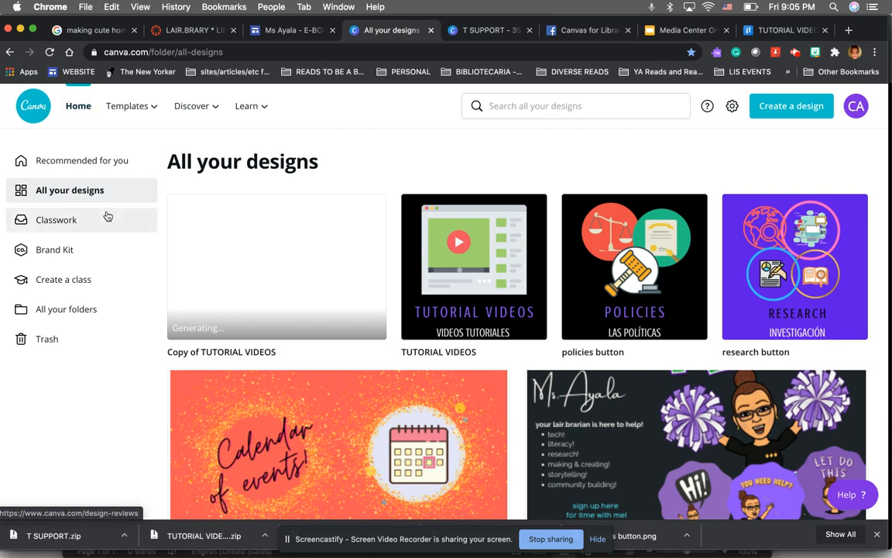
scroll(213, 293, down, 5)
scroll(213, 292, up, 5)
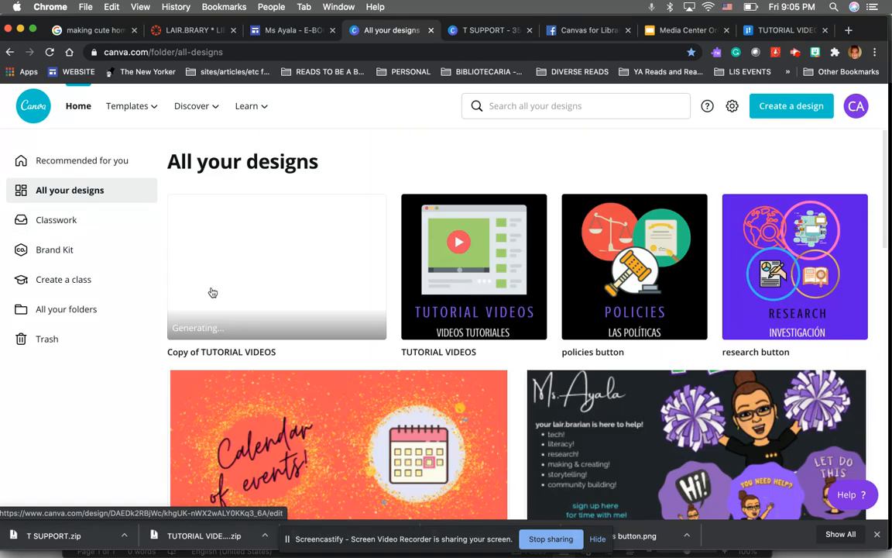
click(777, 111)
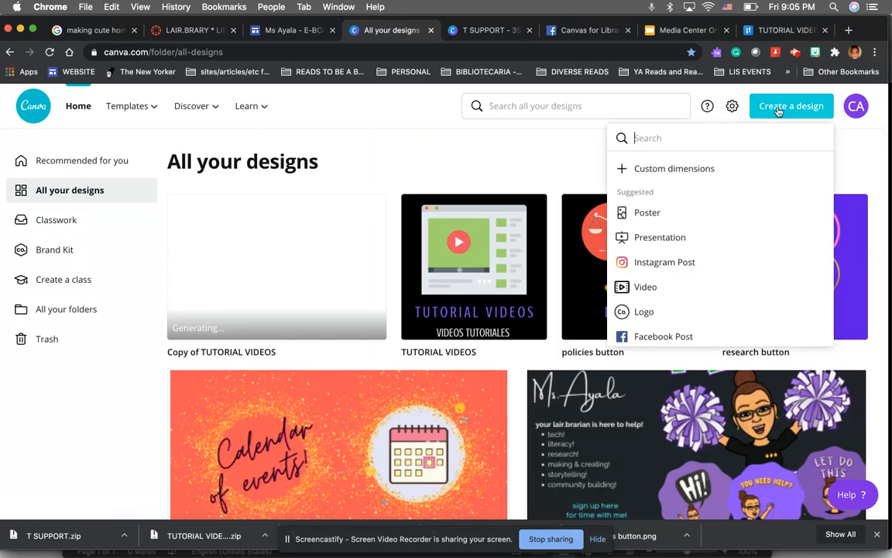
click(663, 168)
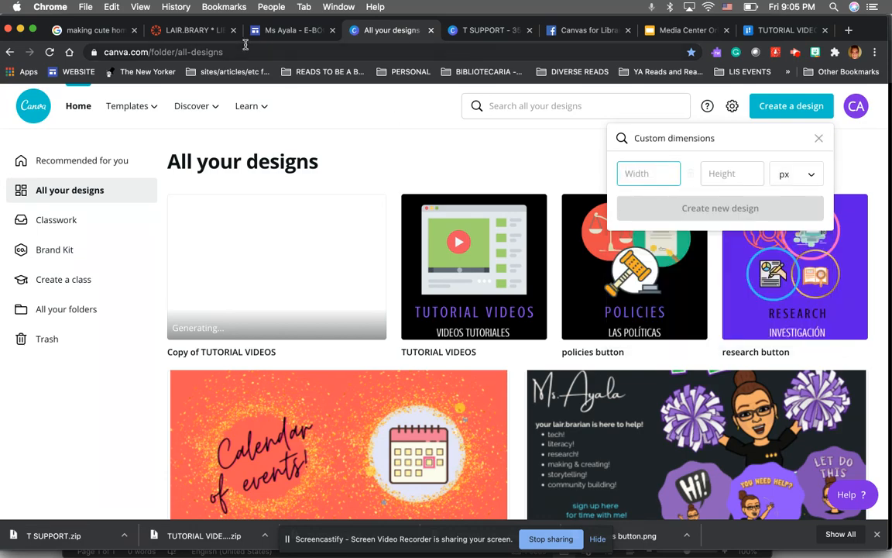
Compare the course page's buttons and the T SUPPORT design before returning to the designs list
click(186, 33)
scroll(248, 271, down, 1)
scroll(259, 283, down, 10)
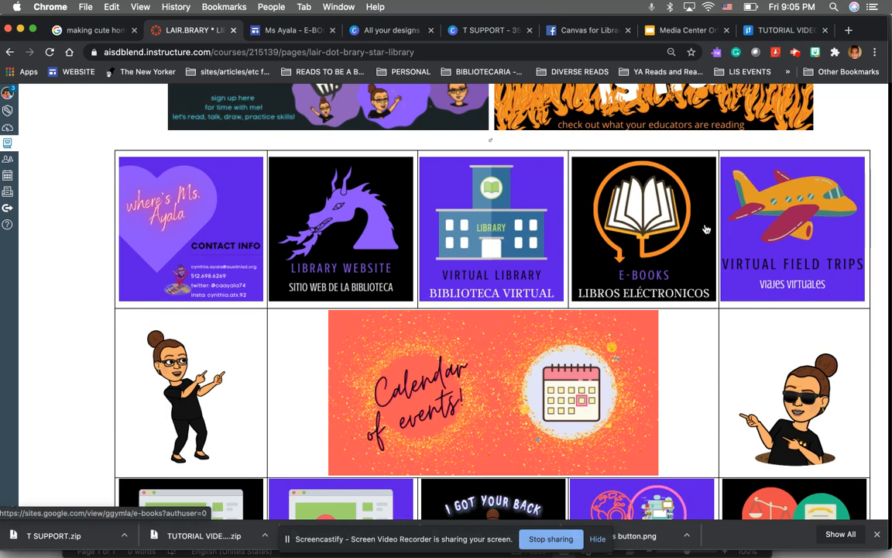
scroll(765, 243, up, 10)
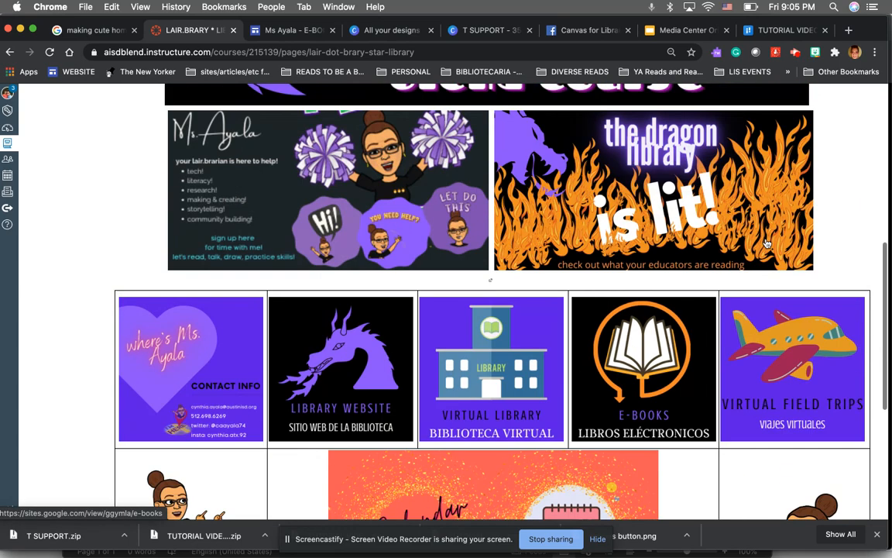
click(474, 31)
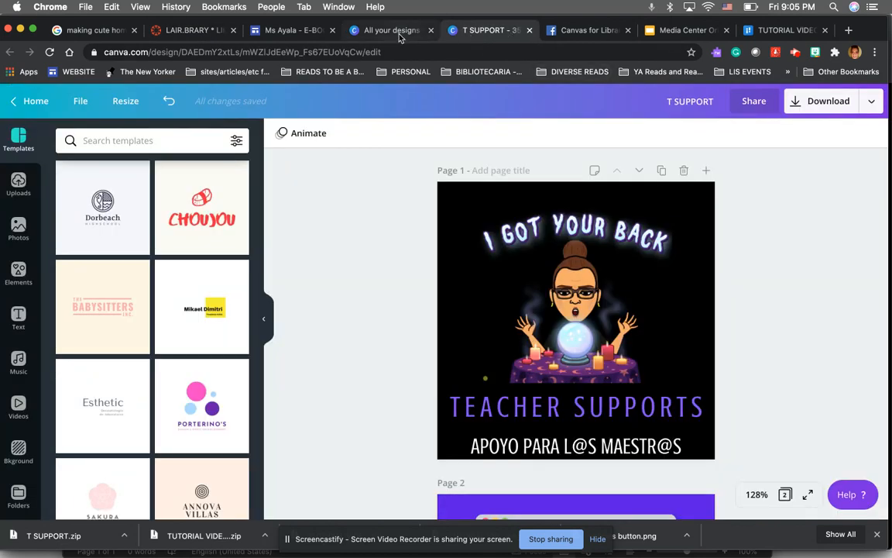
click(372, 30)
Create a new custom design of 350 × 350 px
text(350)
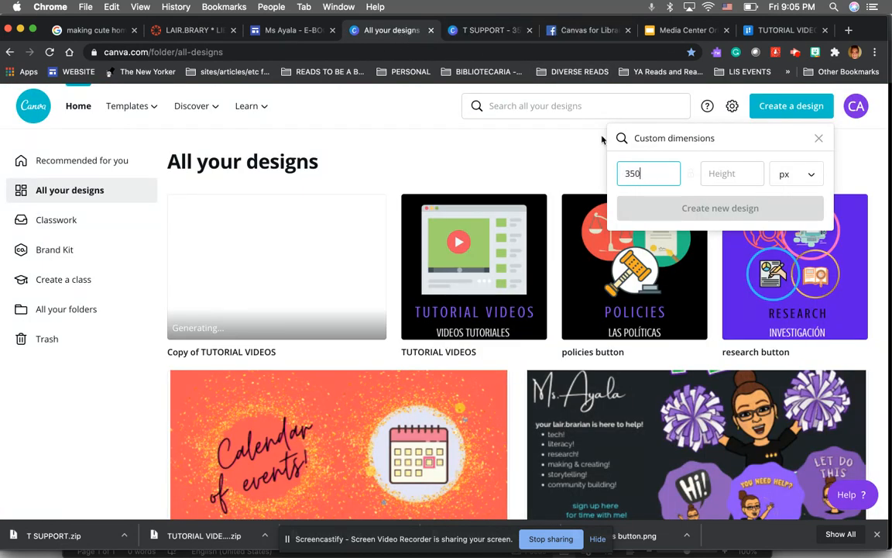
key(Tab)
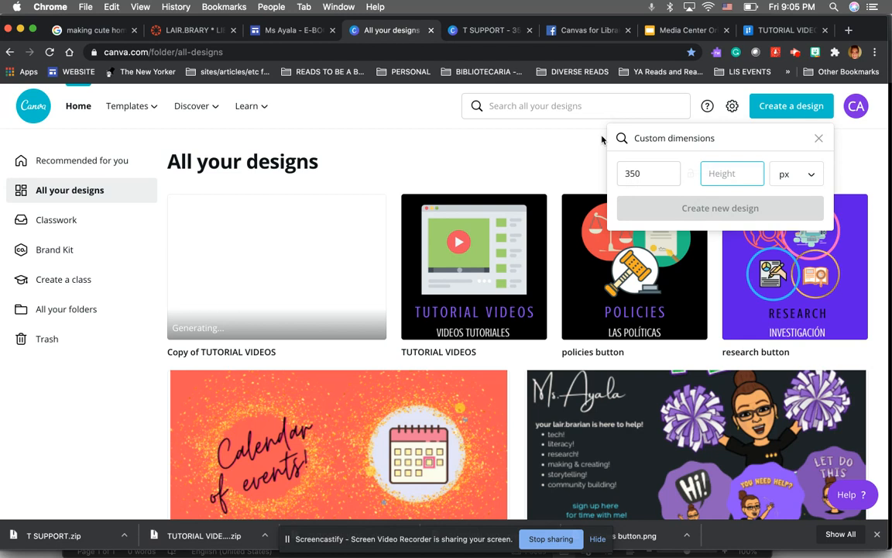
text(350)
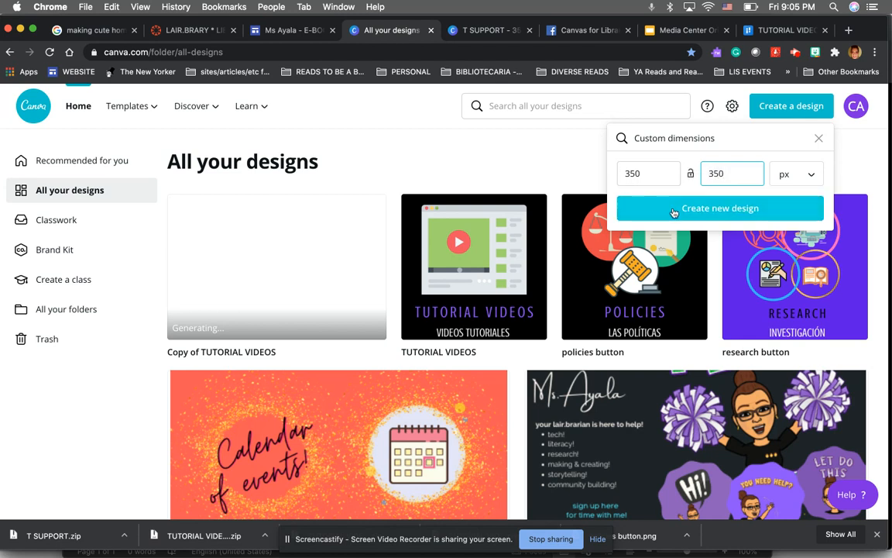
click(673, 207)
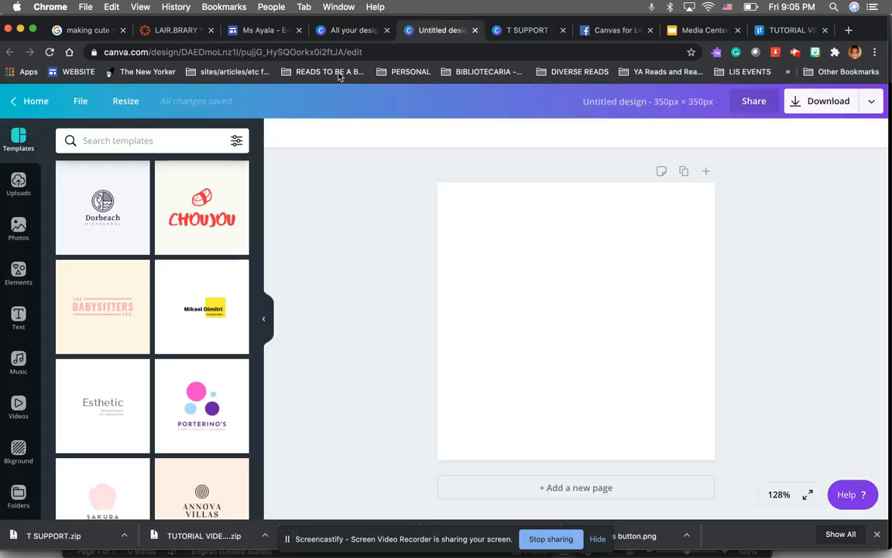
Scroll through the course page to examine the button grid layout
click(173, 30)
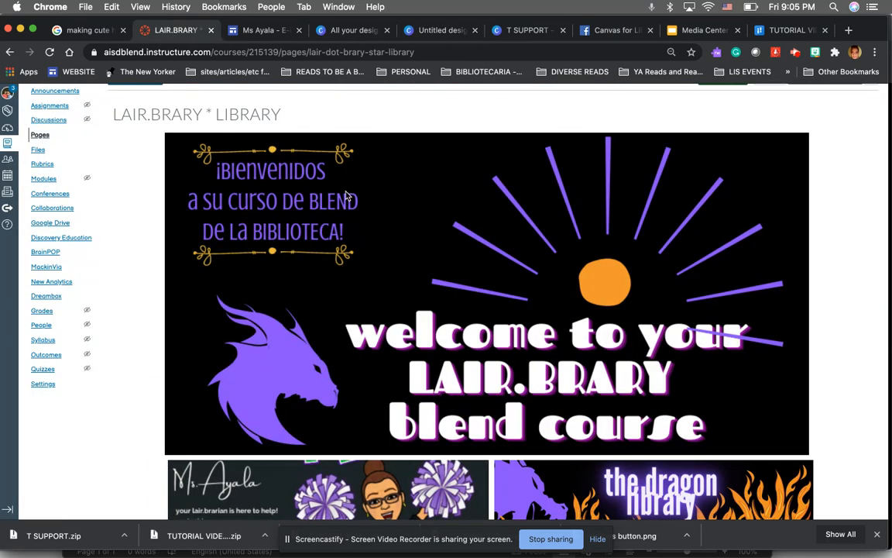
scroll(347, 196, down, 5)
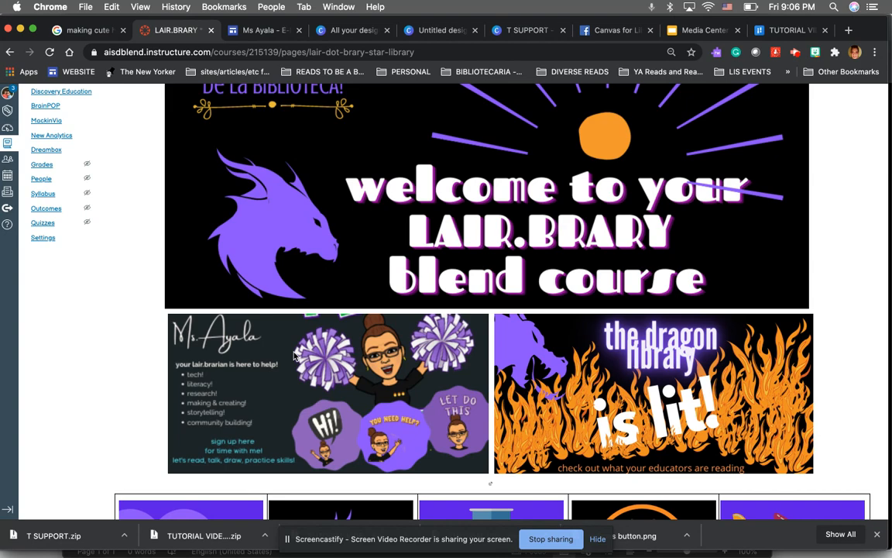
scroll(294, 355, down, 5)
scroll(295, 354, up, 3)
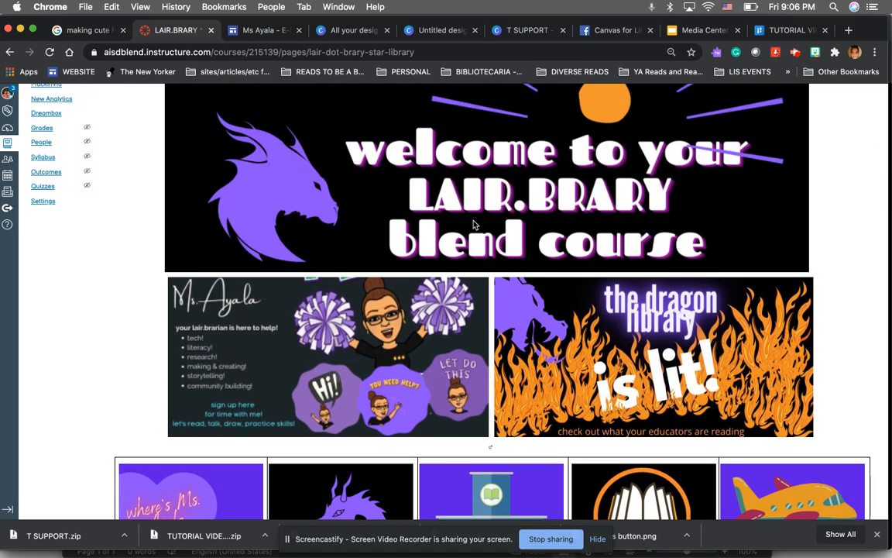
scroll(475, 225, down, 2)
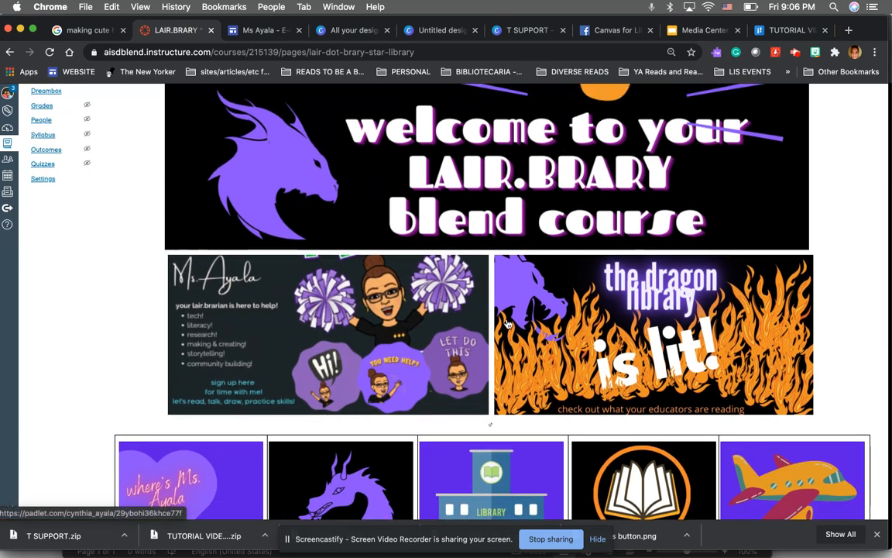
scroll(508, 324, down, 8)
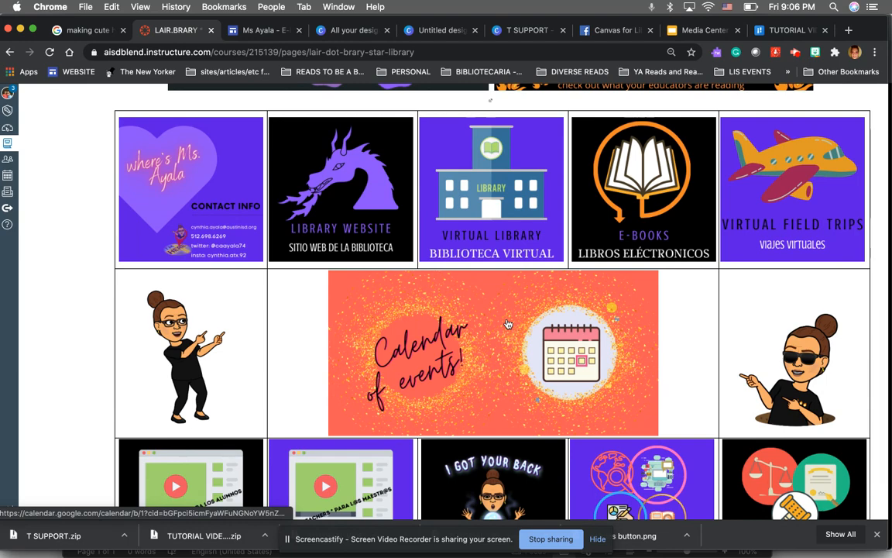
scroll(508, 324, down, 3)
scroll(508, 323, up, 4)
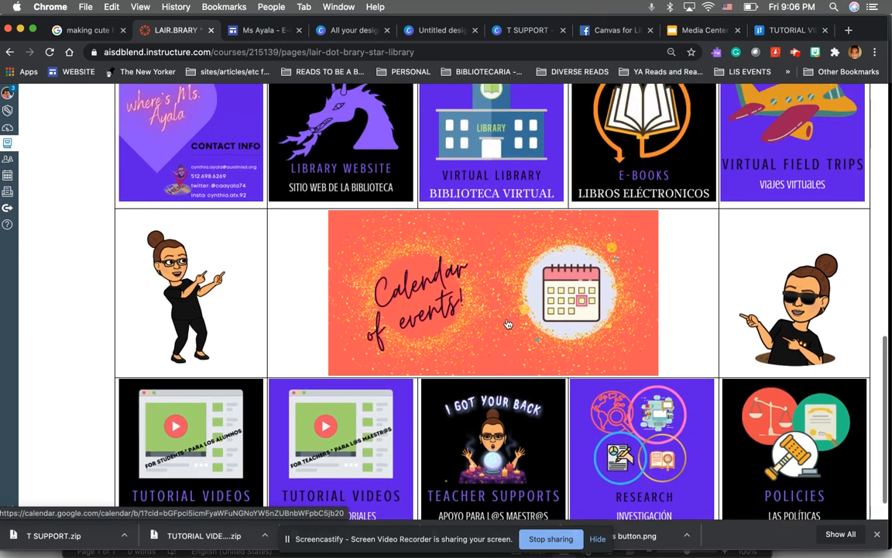
scroll(277, 255, down, 4)
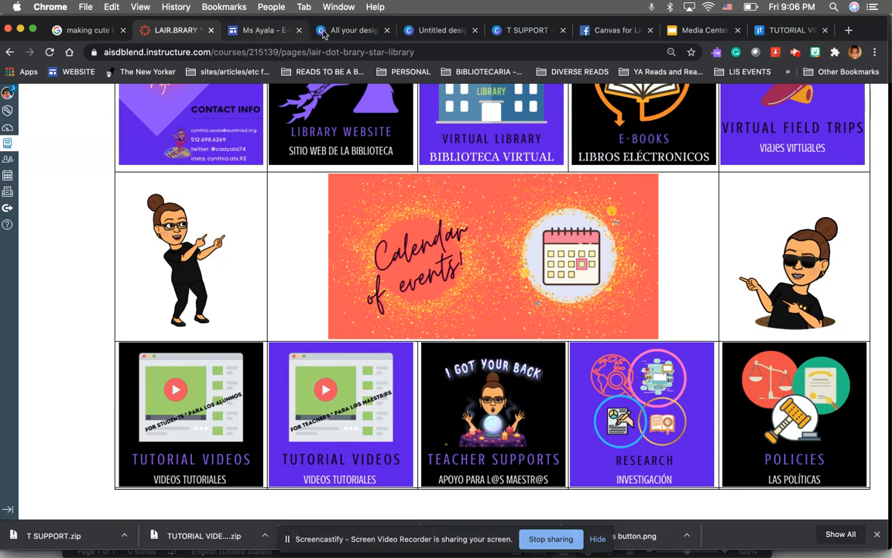
click(350, 30)
click(428, 32)
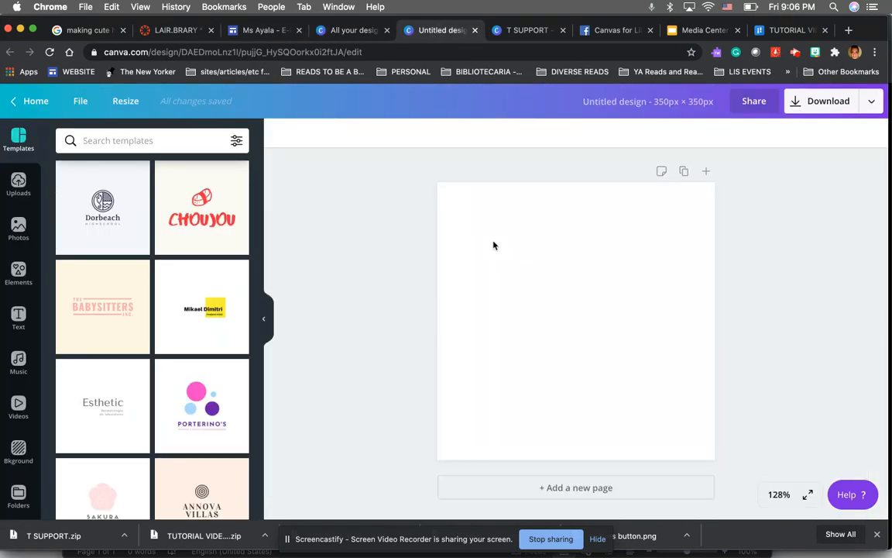
click(138, 31)
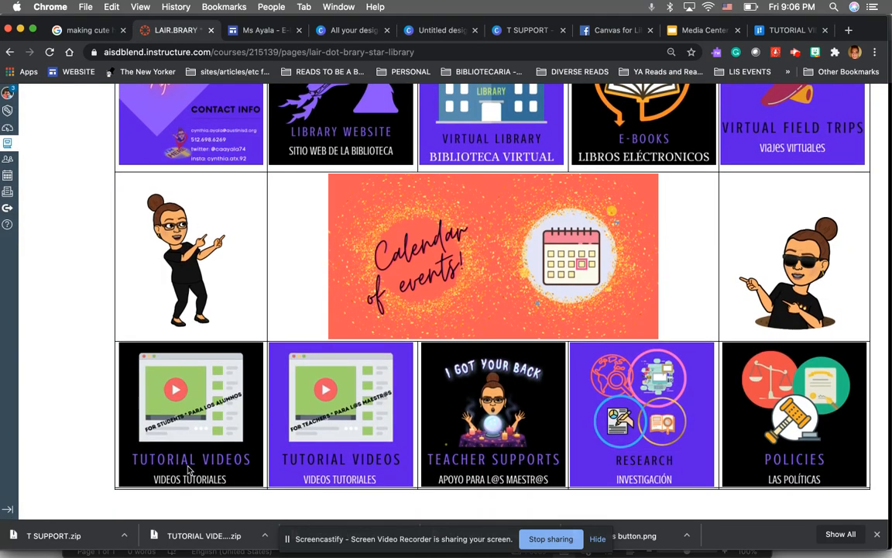
scroll(188, 470, up, 2)
scroll(189, 470, down, 1)
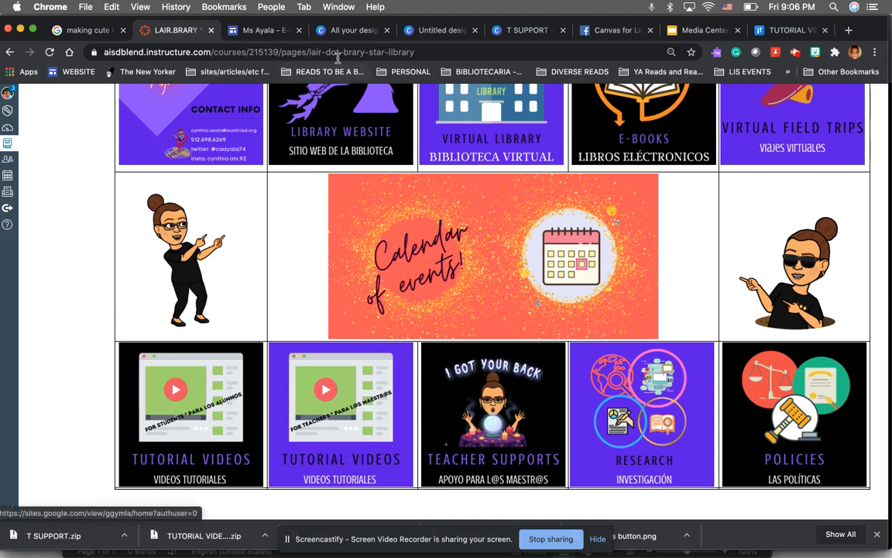
click(350, 31)
click(422, 31)
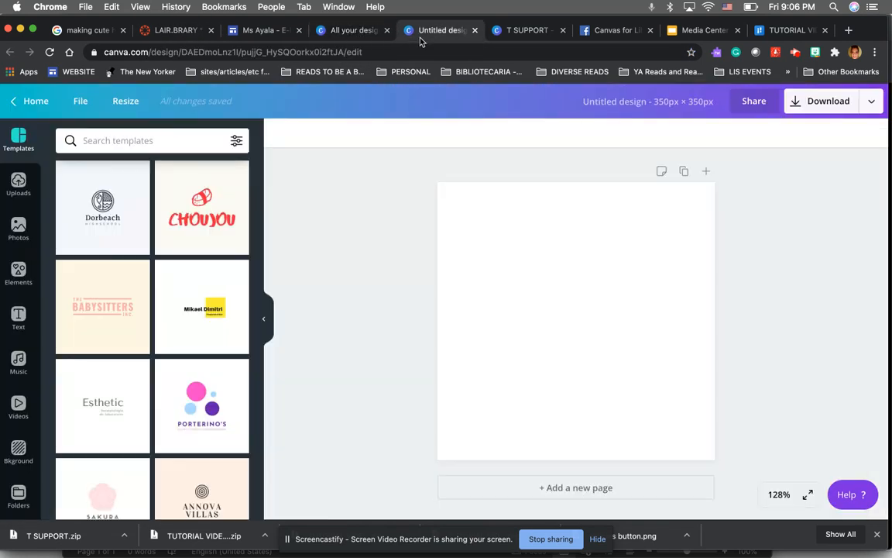
Go to All your designs and make a copy of the research button design
click(35, 107)
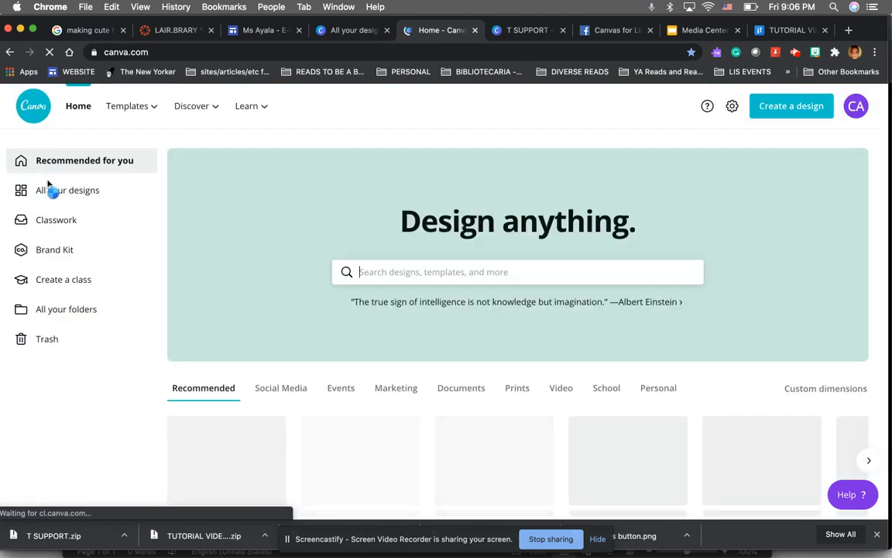
click(50, 189)
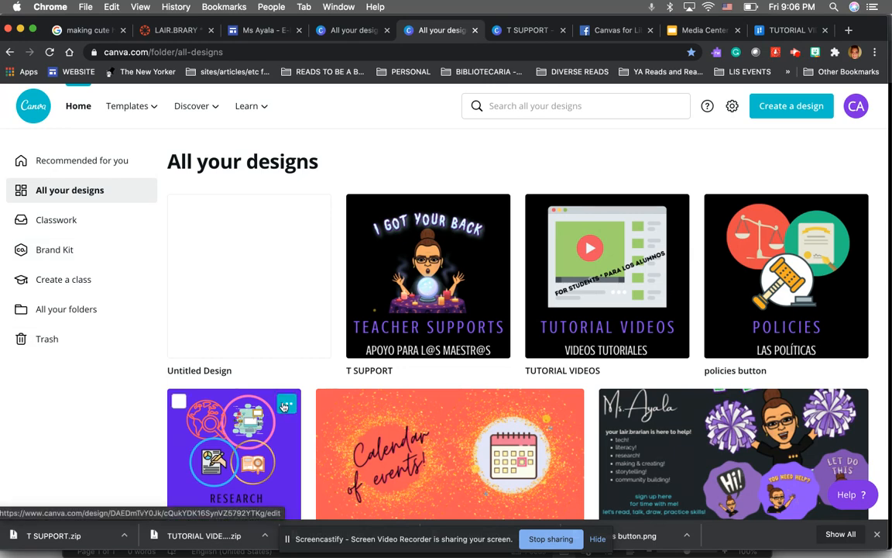
click(284, 405)
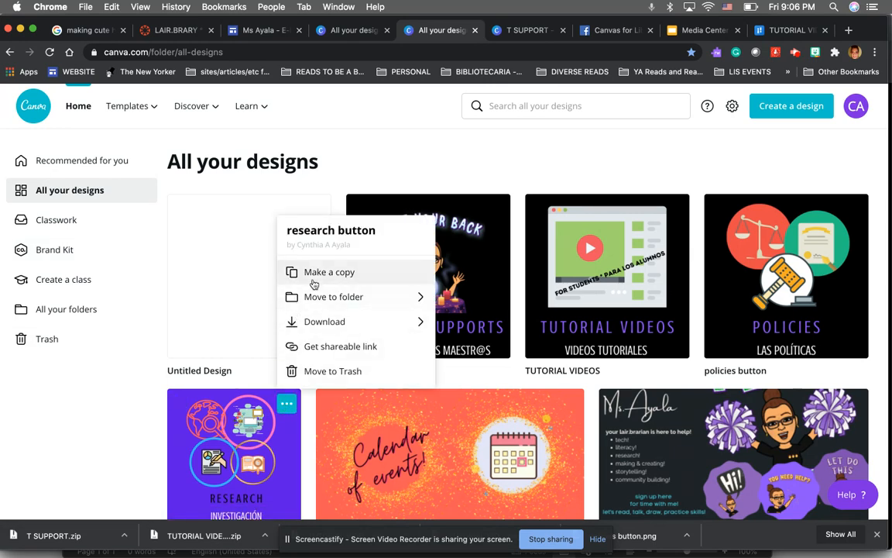
click(313, 277)
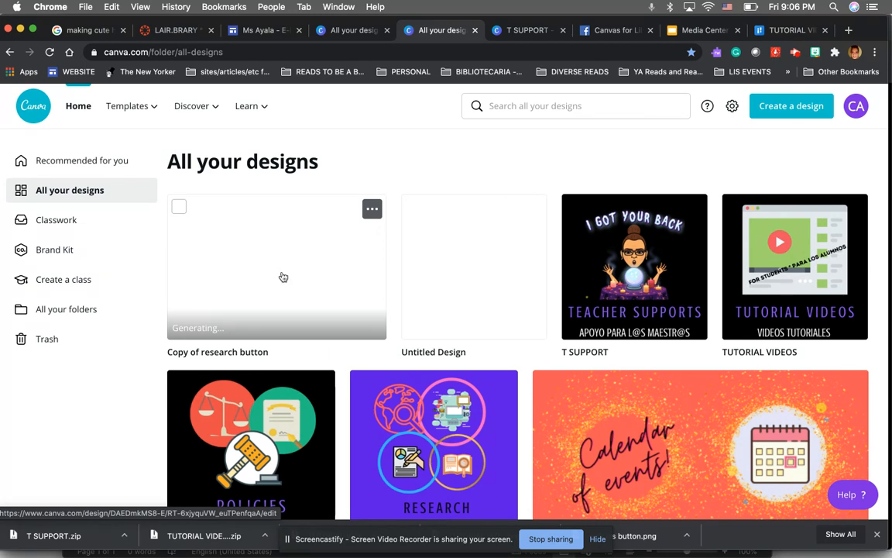
Create another custom design of 350 × 350 px from the designs list
click(283, 277)
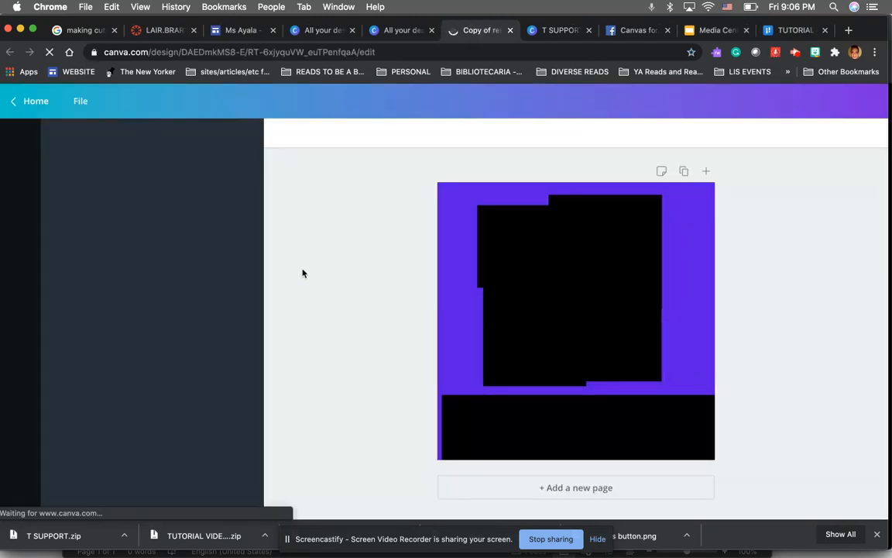
click(398, 32)
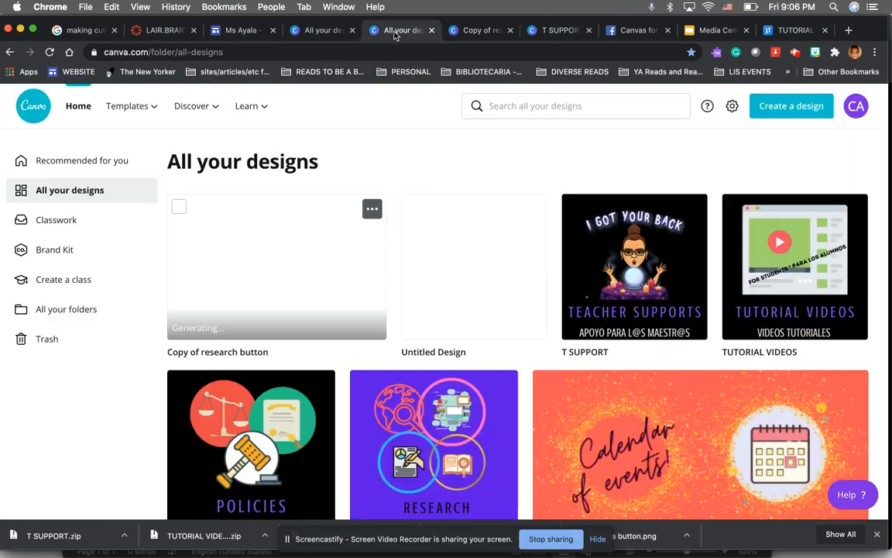
click(784, 106)
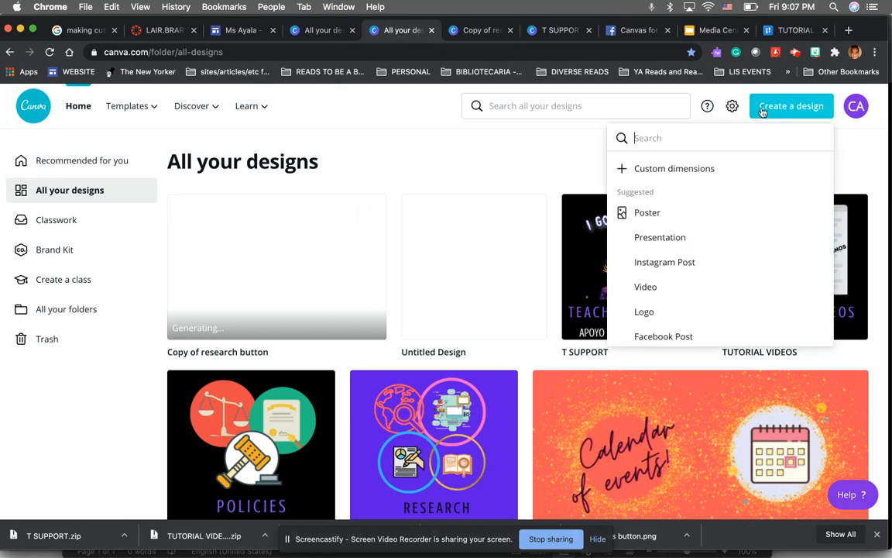
click(711, 172)
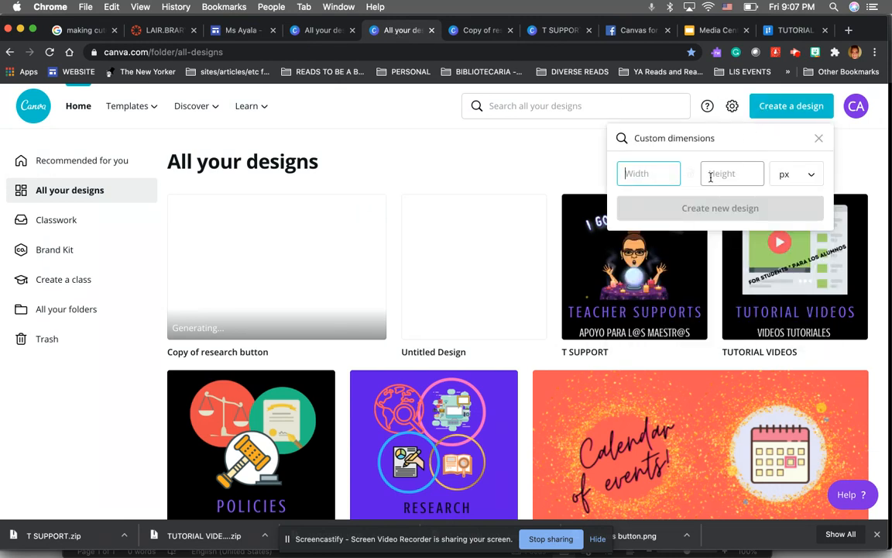
click(710, 177)
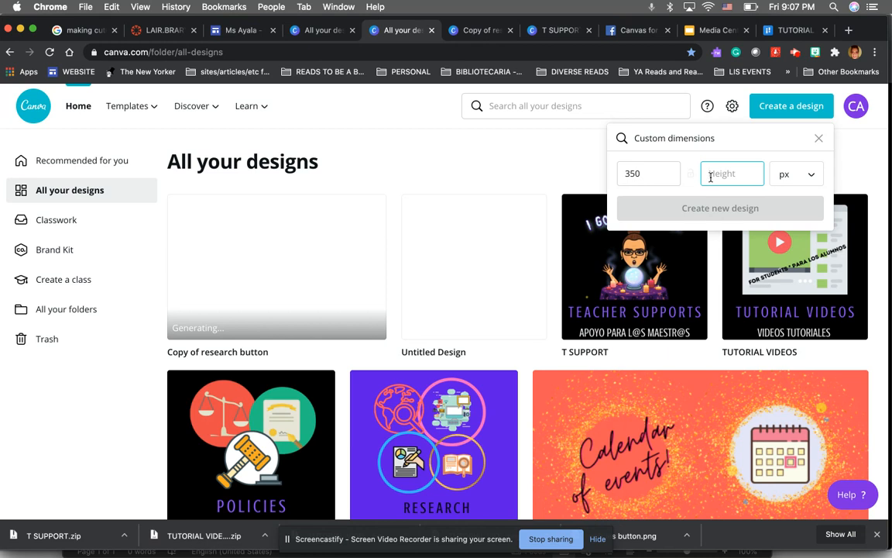
text(250)
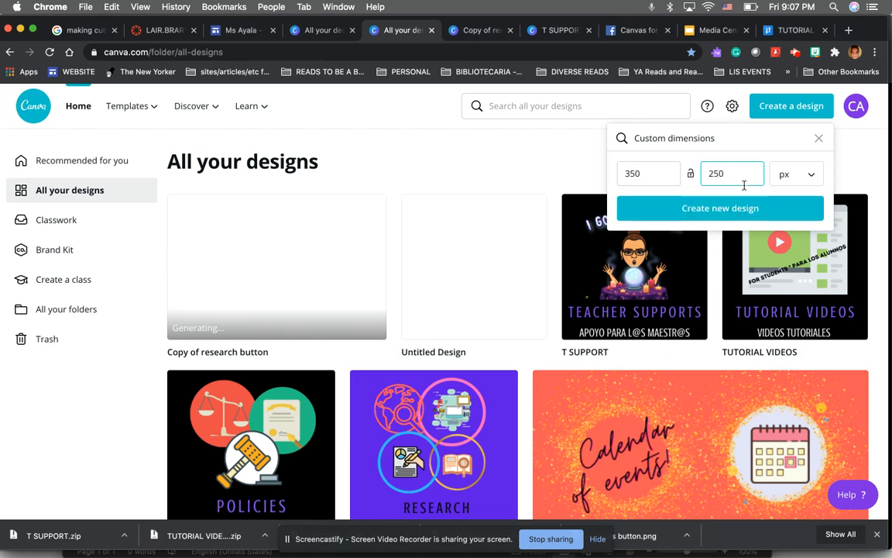
drag(732, 172, 707, 173)
text(350)
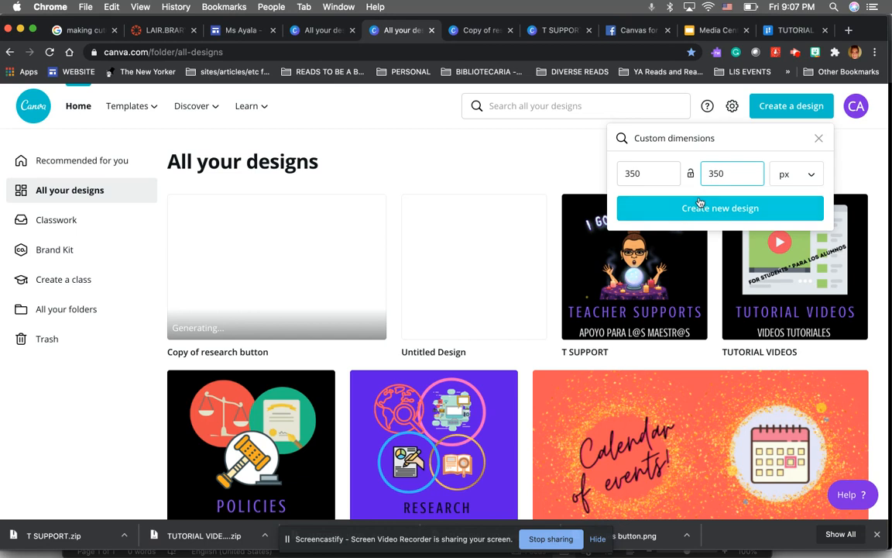
click(697, 205)
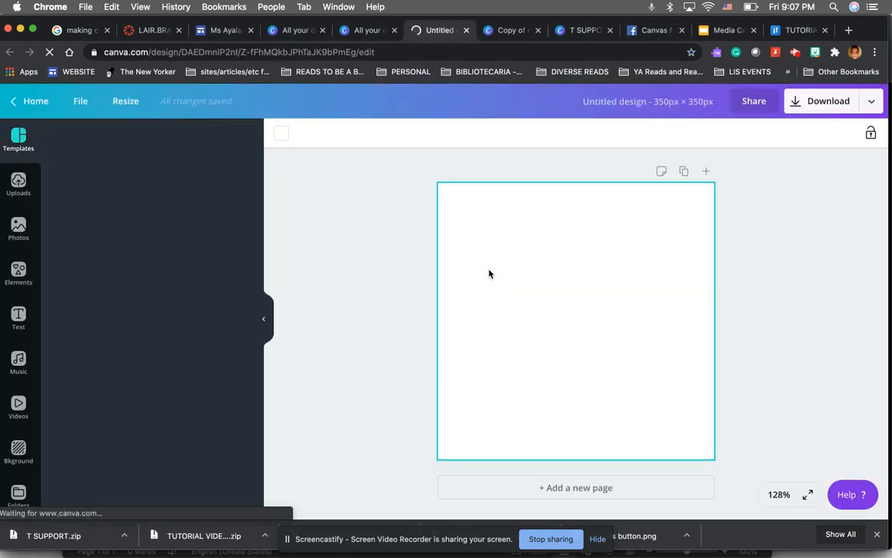
Fill the page background with the purple default colour
click(281, 136)
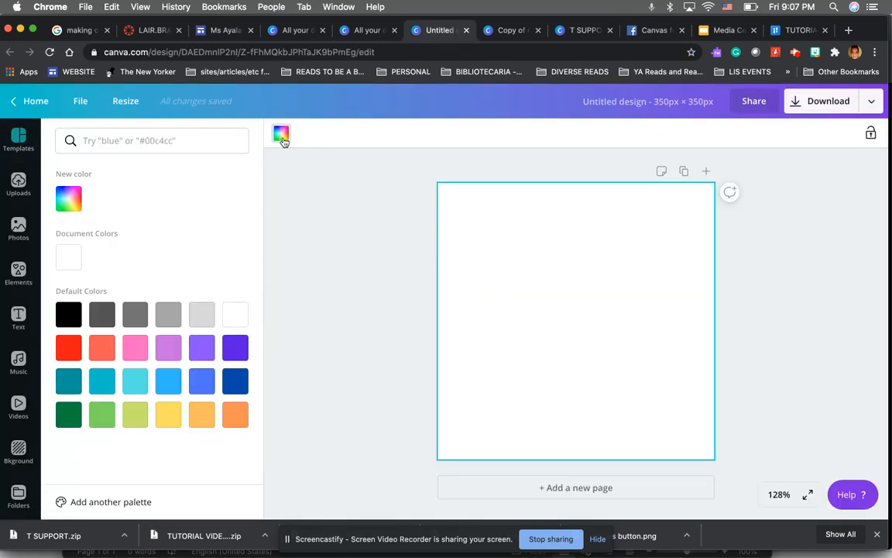
click(236, 353)
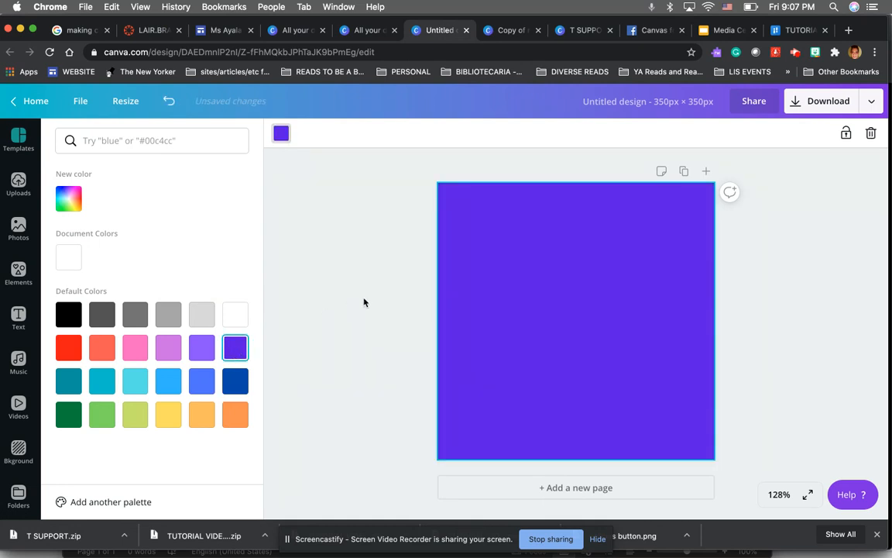
click(364, 302)
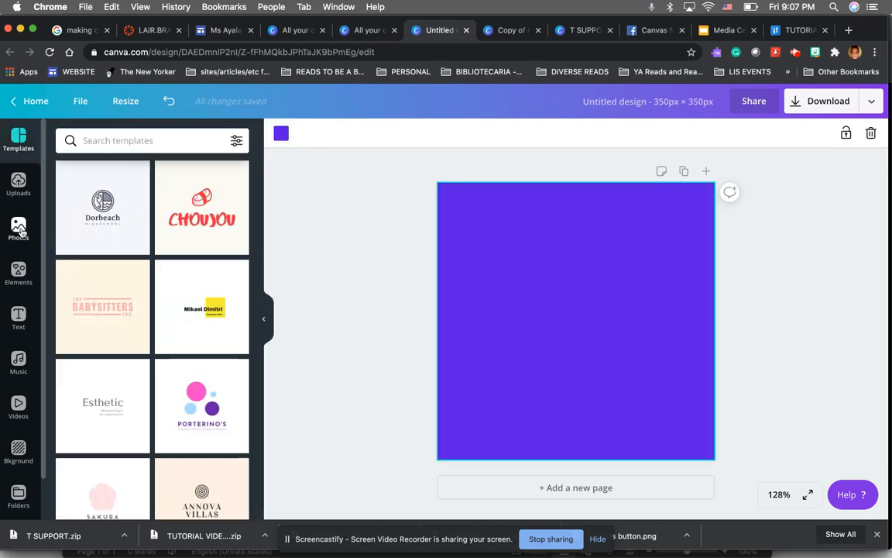
Search the elements for BOOKS and add the open book with hearts illustration
click(19, 229)
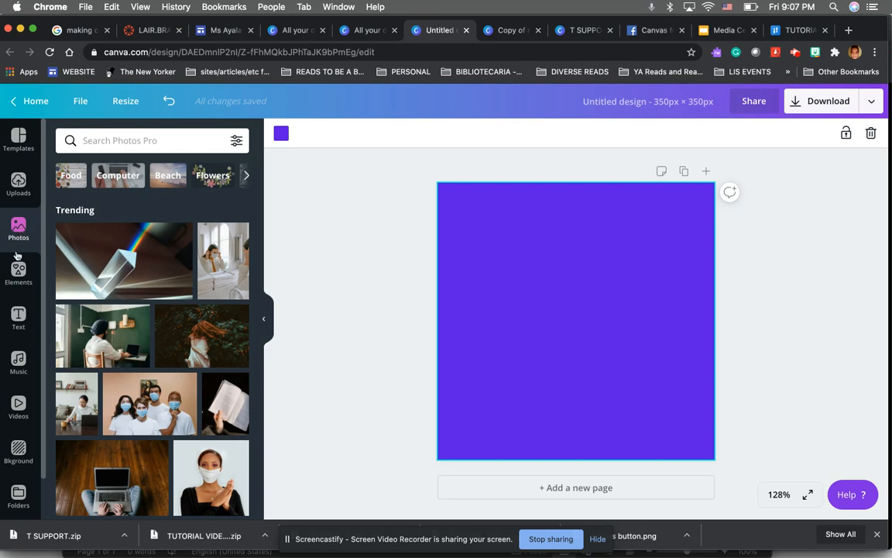
click(19, 270)
click(94, 144)
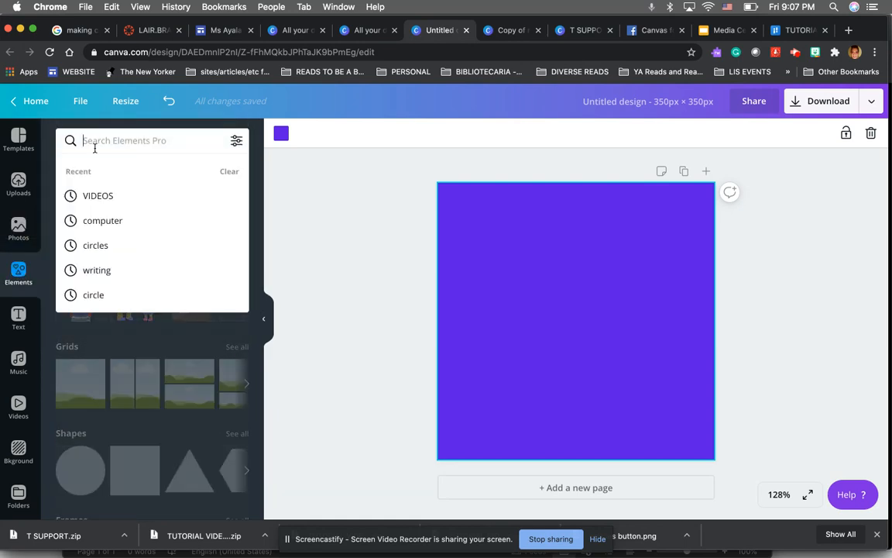
text(BOOKS)
key(Return)
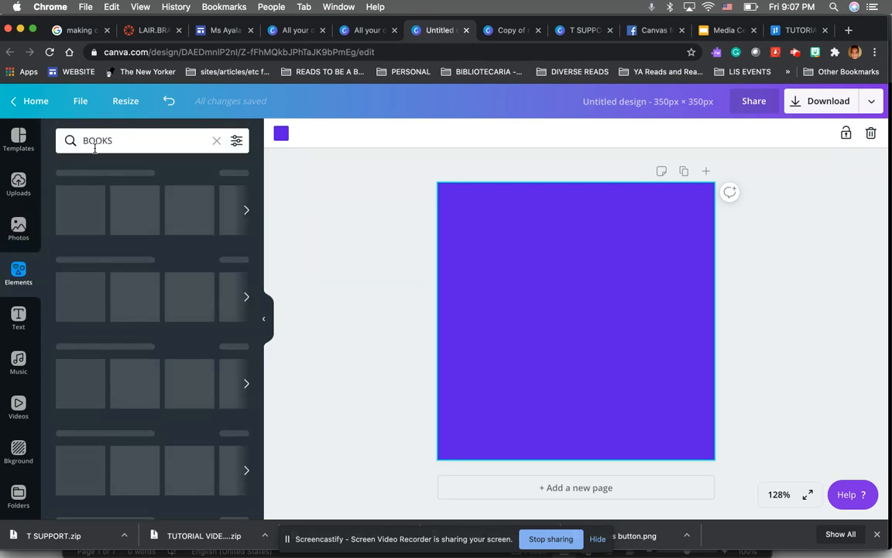
scroll(95, 243, down, 2)
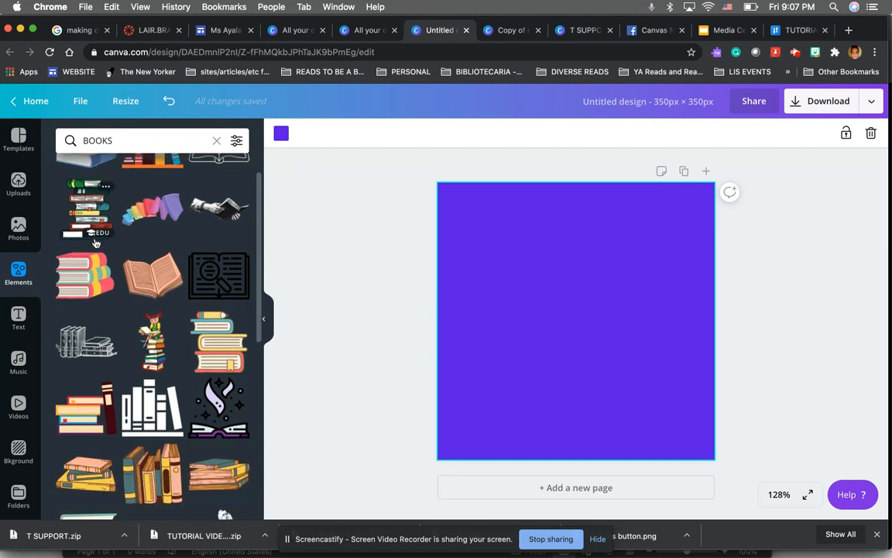
scroll(95, 242, down, 5)
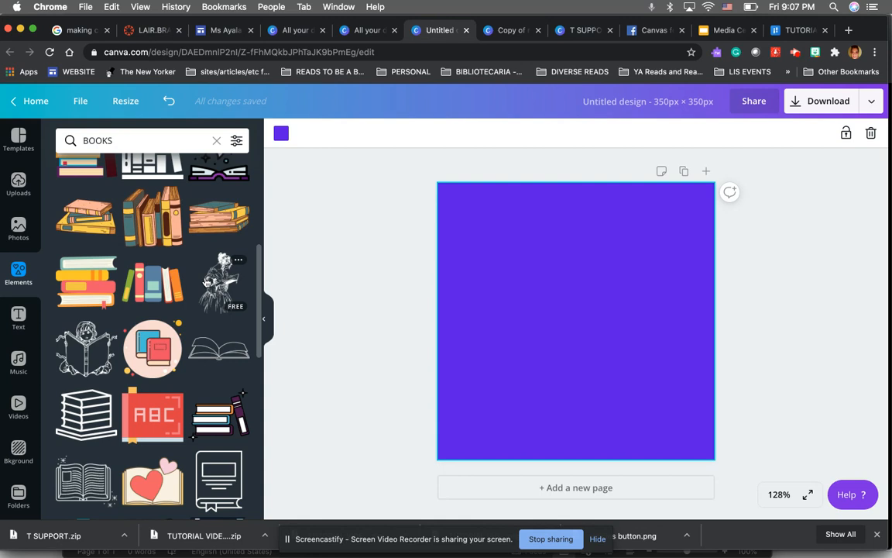
scroll(205, 282, down, 4)
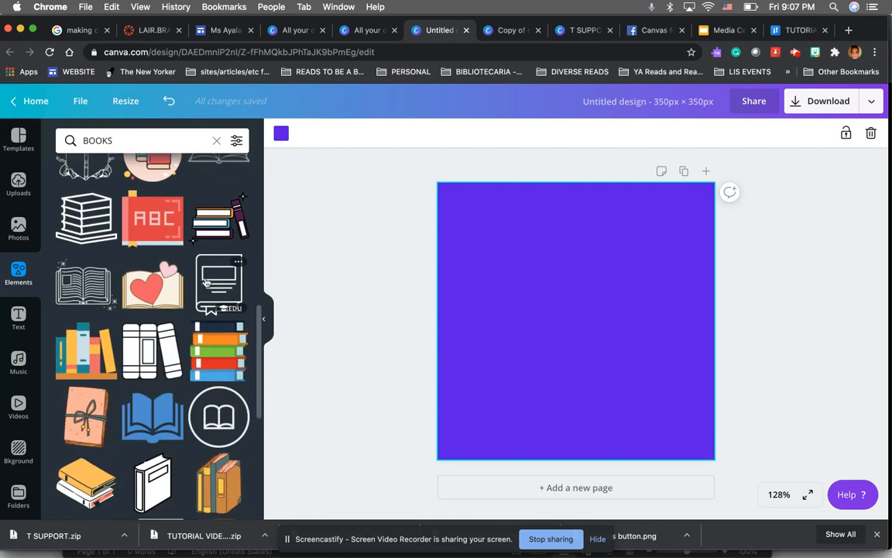
click(153, 286)
Resize the book illustration to about 236 × 187 px and place it centred in the upper part
drag(548, 301, 533, 255)
drag(491, 332, 475, 341)
drag(627, 342, 668, 367)
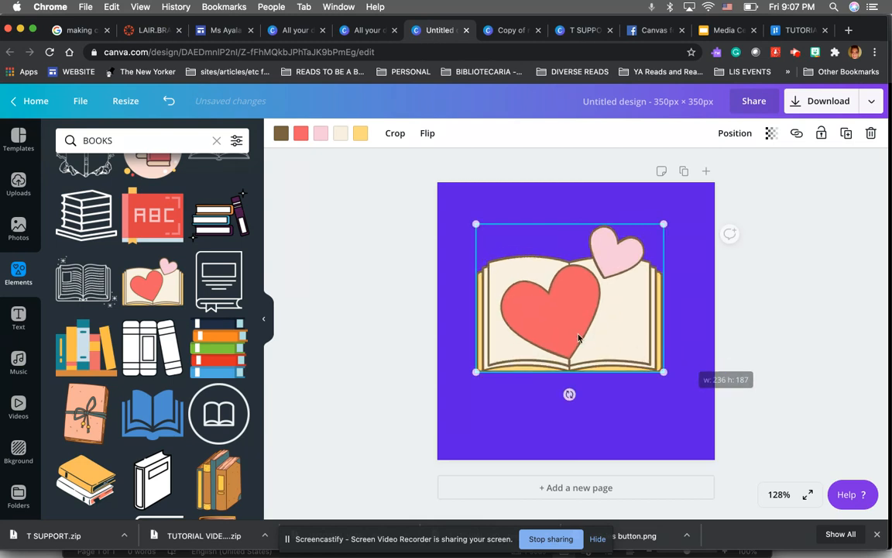
drag(578, 338, 577, 313)
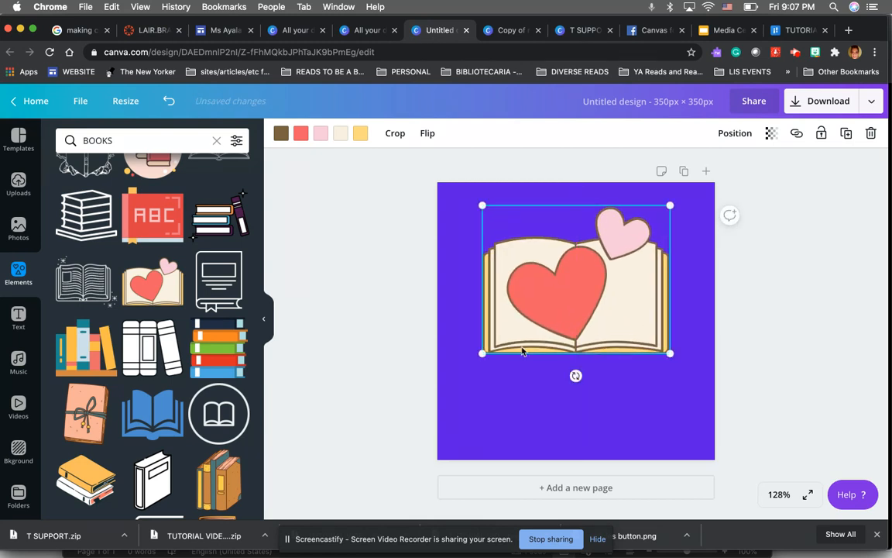
click(416, 397)
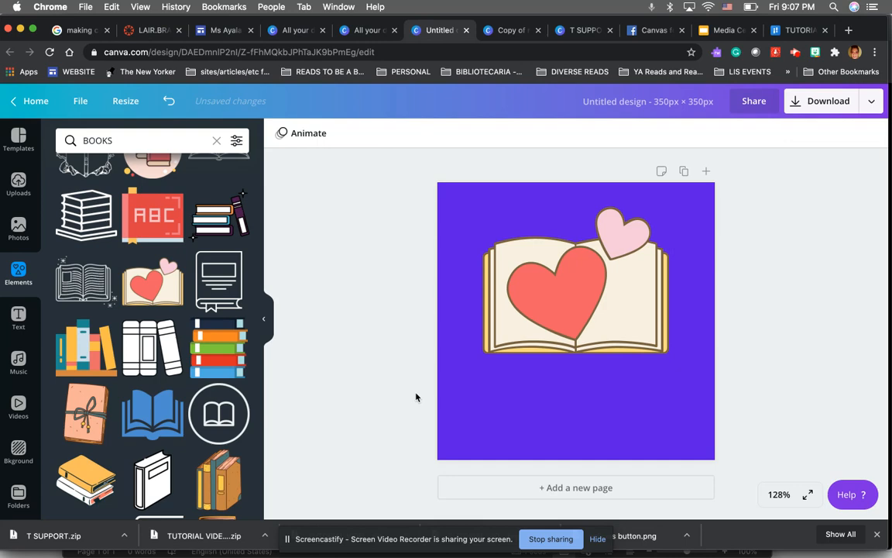
Add a two-line name-and-title text combination and move it to the bottom of the page
click(19, 318)
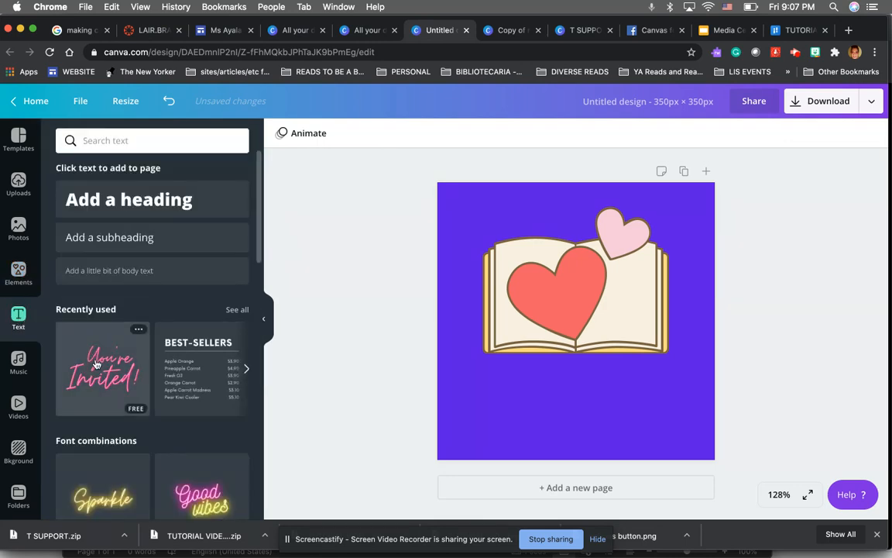
click(236, 310)
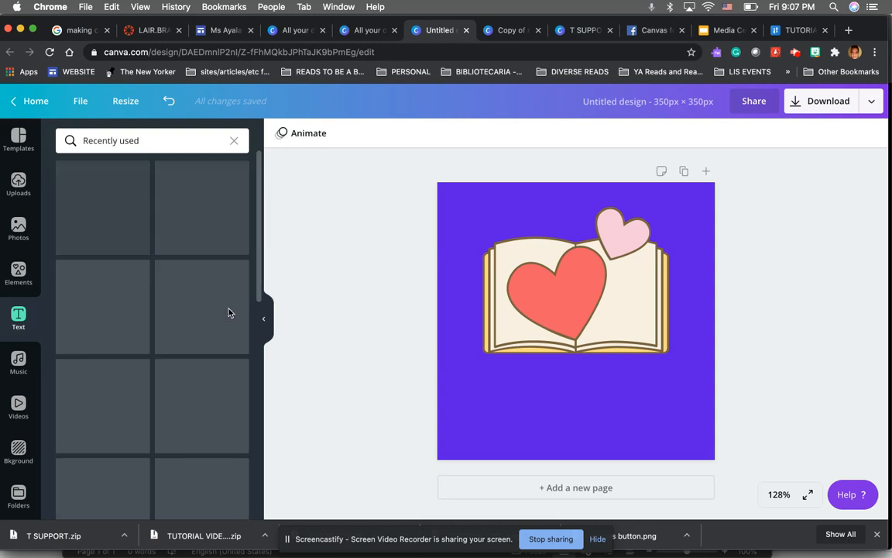
scroll(230, 312, down, 3)
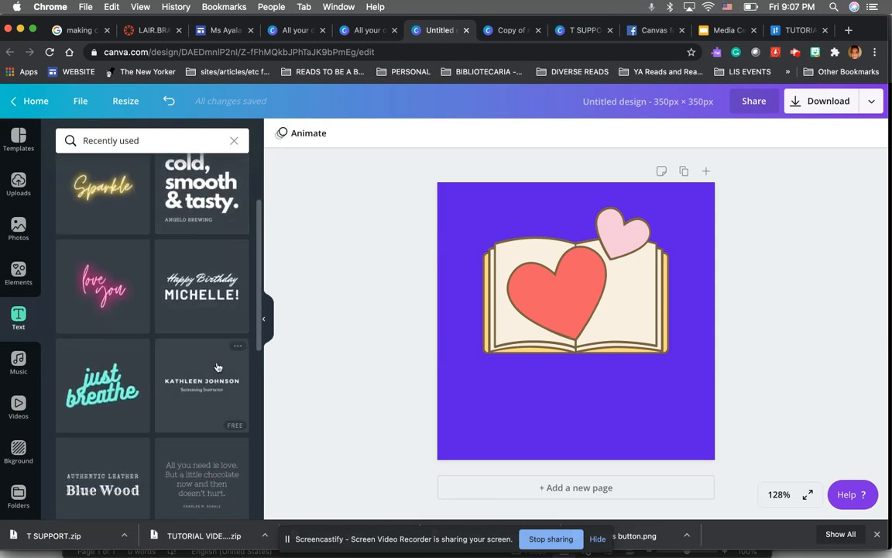
click(232, 368)
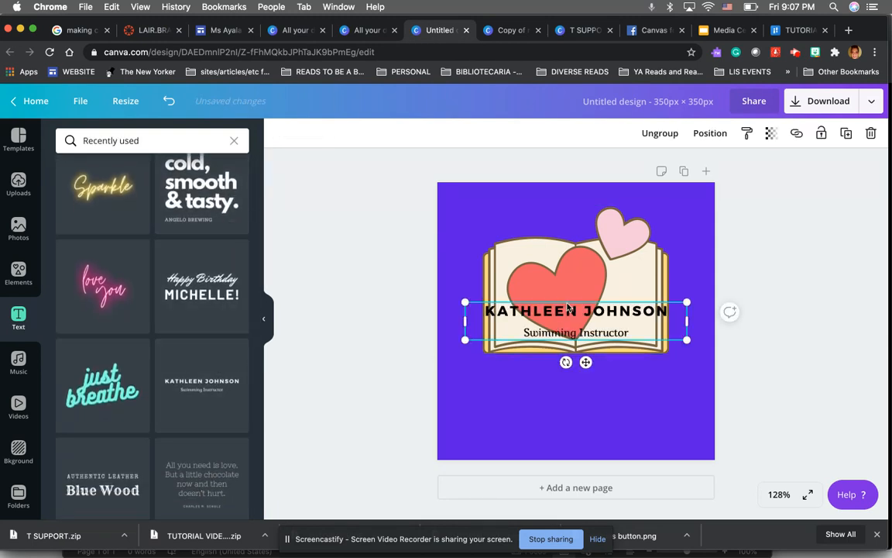
drag(569, 311, 570, 422)
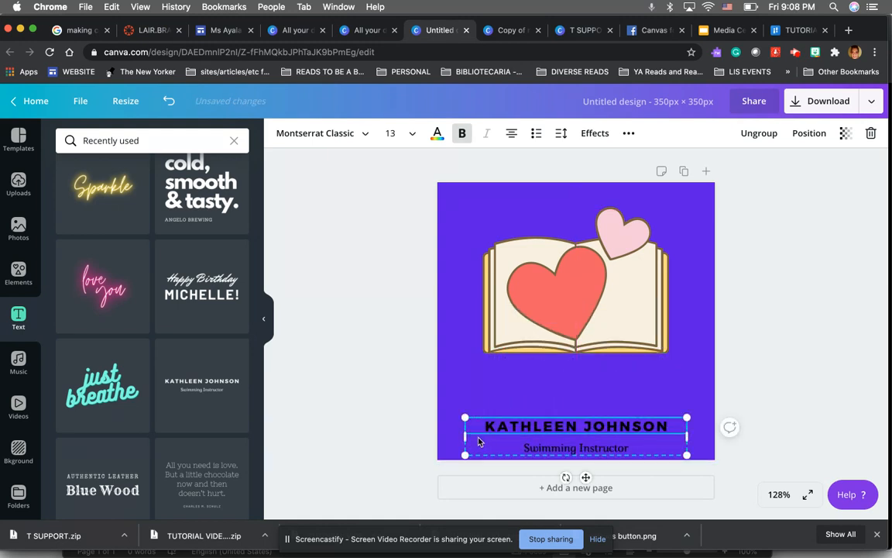
Stretch the text group to the page width and set the heading line's font to Crushed
drag(465, 437, 438, 436)
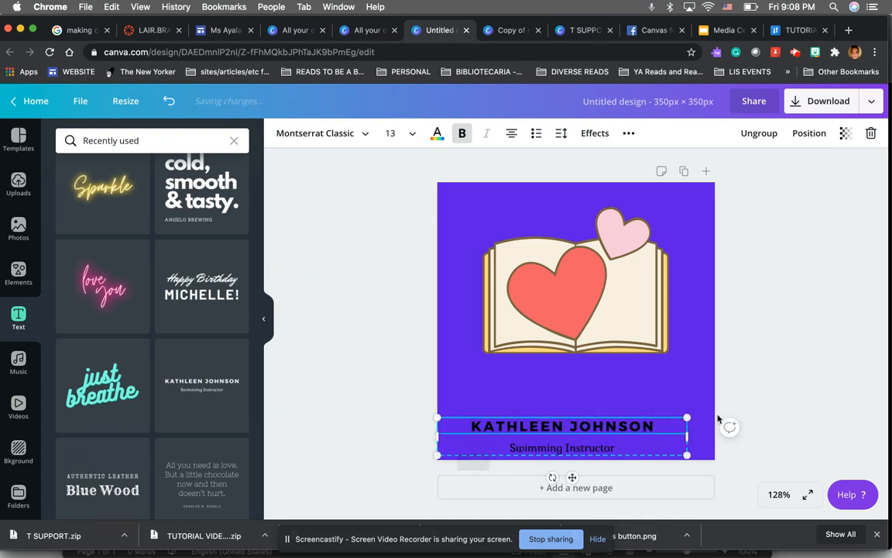
drag(708, 437, 728, 424)
double_click(612, 426)
triple_click(611, 426)
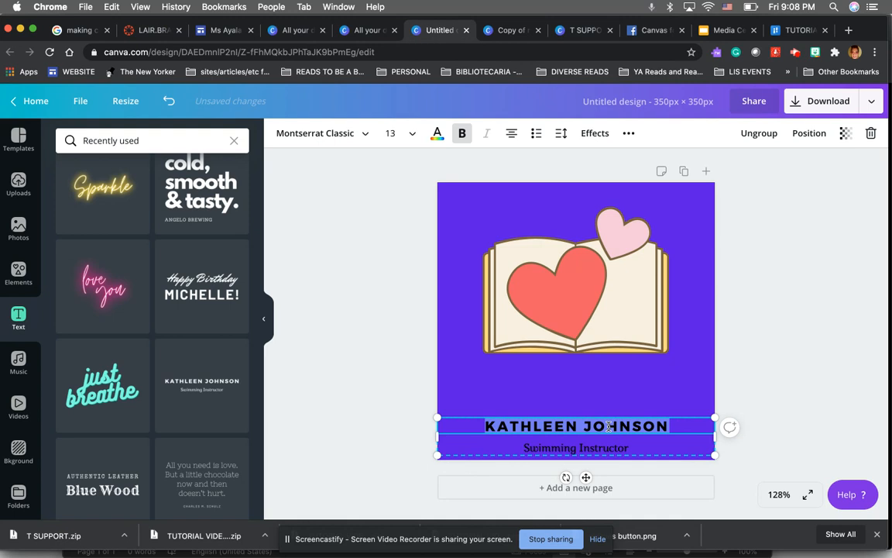
click(364, 135)
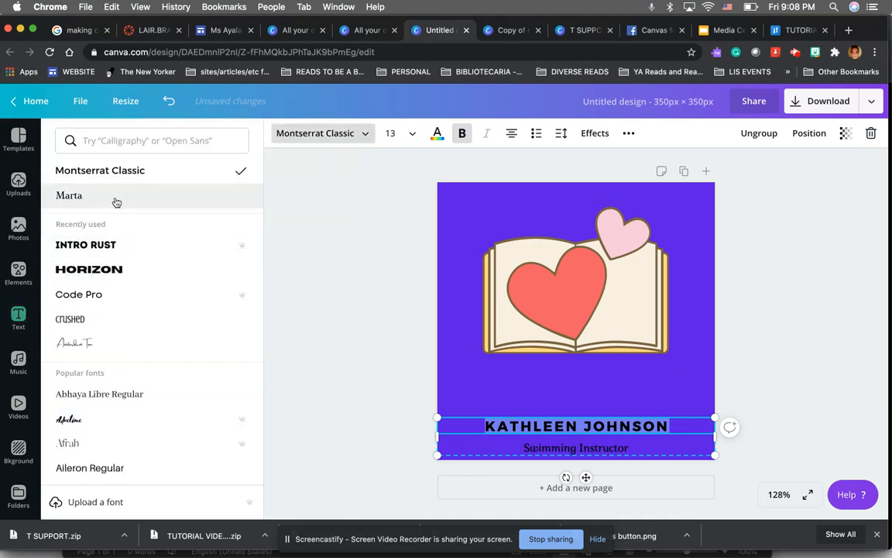
click(99, 317)
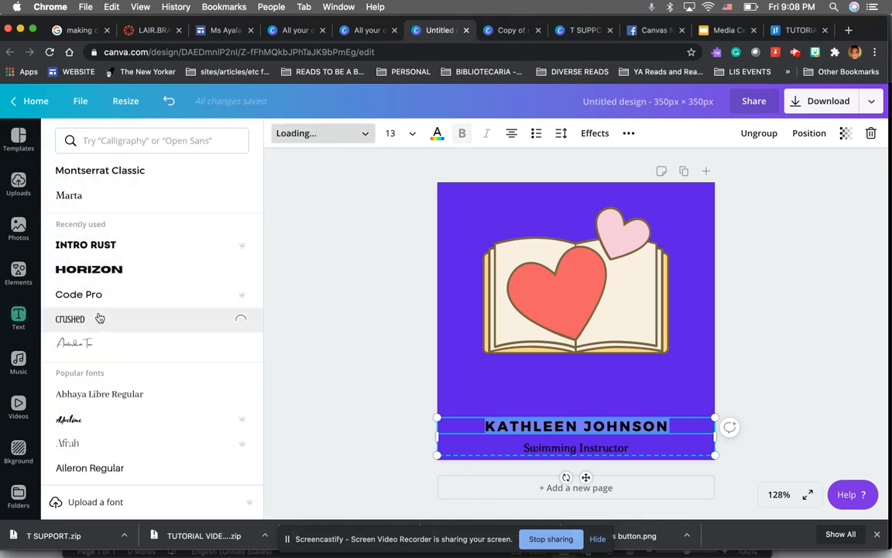
Set the subtitle line's font to Crushed and the heading size to 28
triple_click(528, 448)
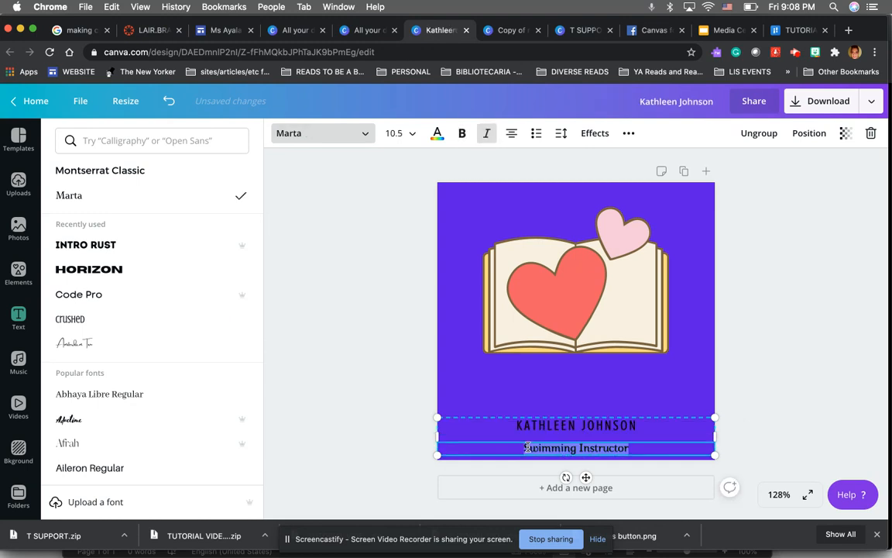
click(137, 319)
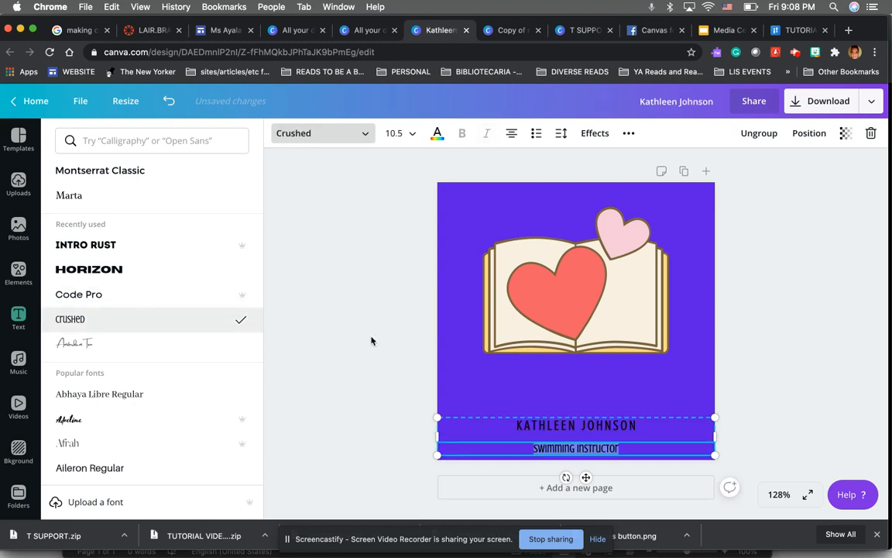
click(527, 425)
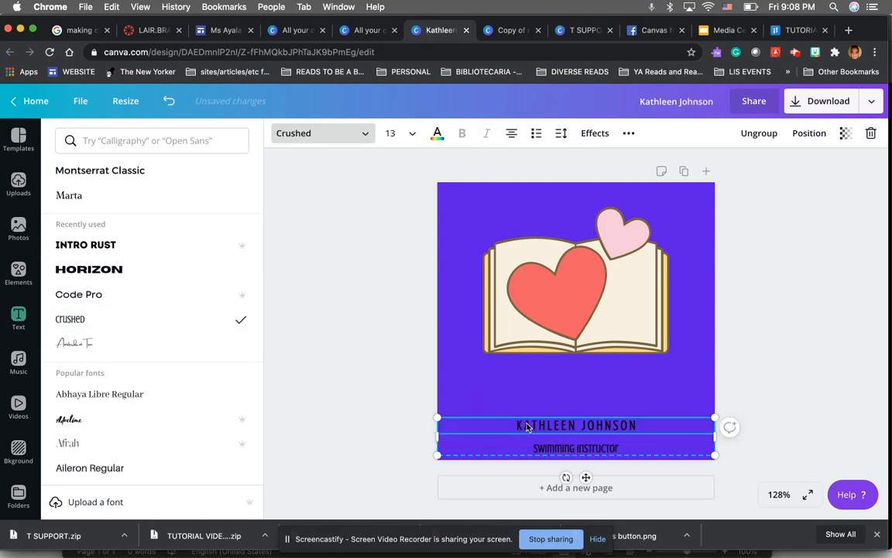
click(391, 134)
click(397, 389)
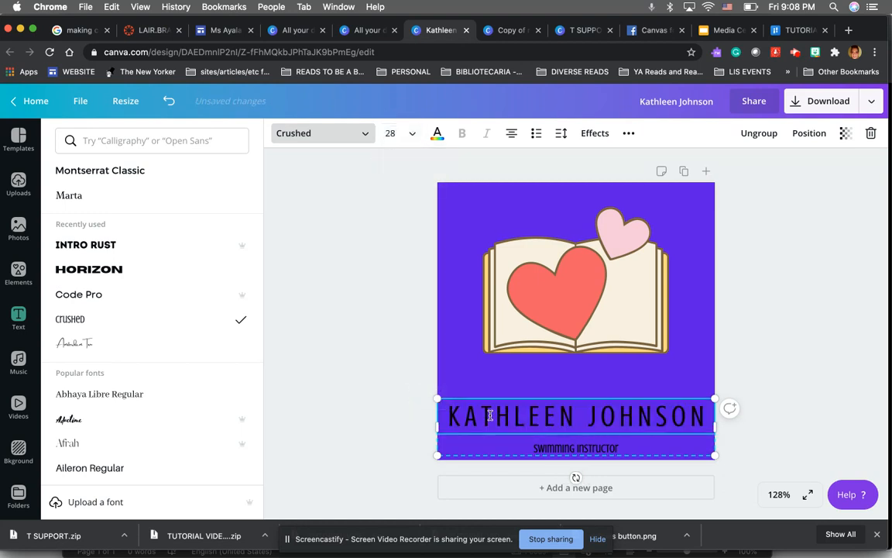
Replace the heading text with BOOK CLUB and the subtitle text with CLUB DE LIBRO
triple_click(490, 414)
text(BOOK CLUB)
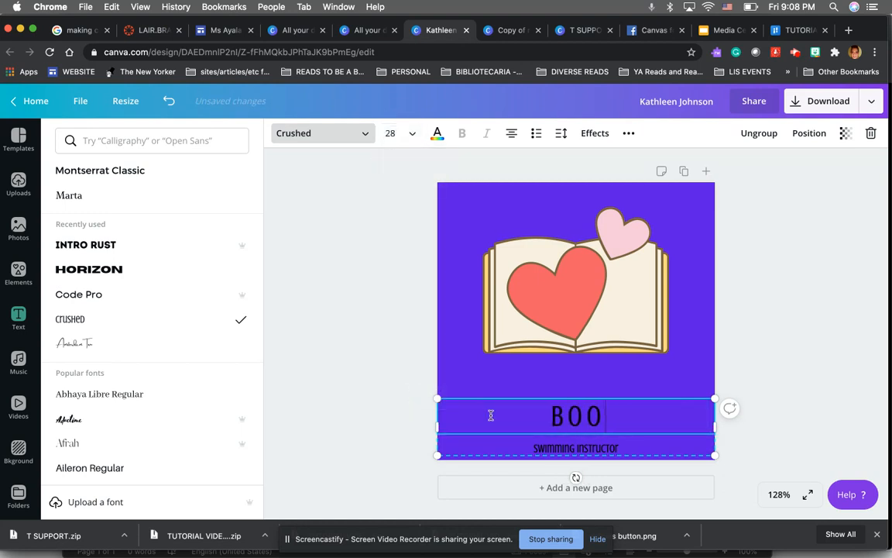
triple_click(548, 446)
text(a)
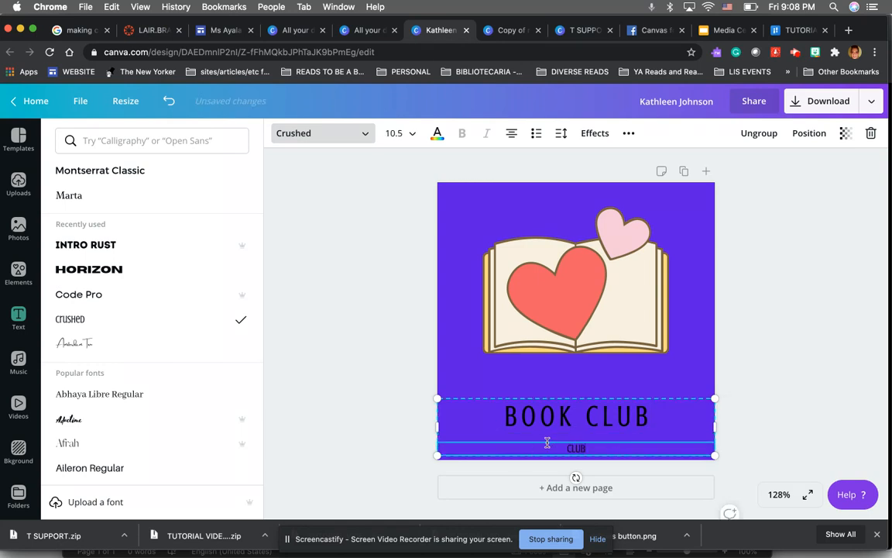
text(LUB DE LIBRO)
Set the CLUB DE LIBRO line to size 28 and colour it white
triple_click(576, 448)
click(413, 133)
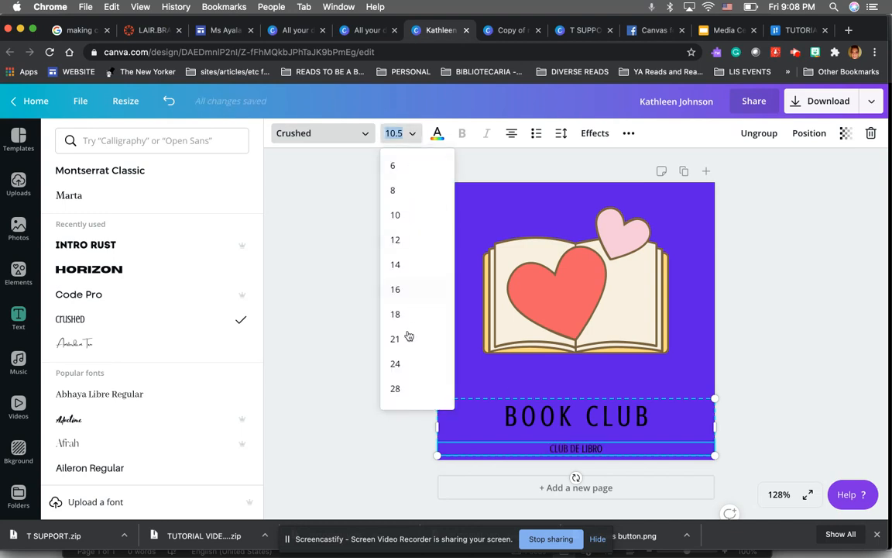
click(400, 389)
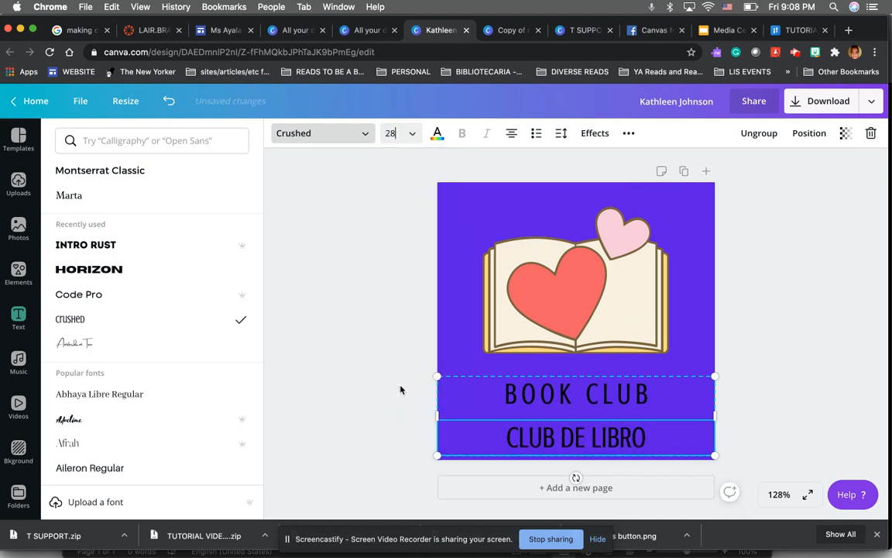
click(438, 138)
click(234, 346)
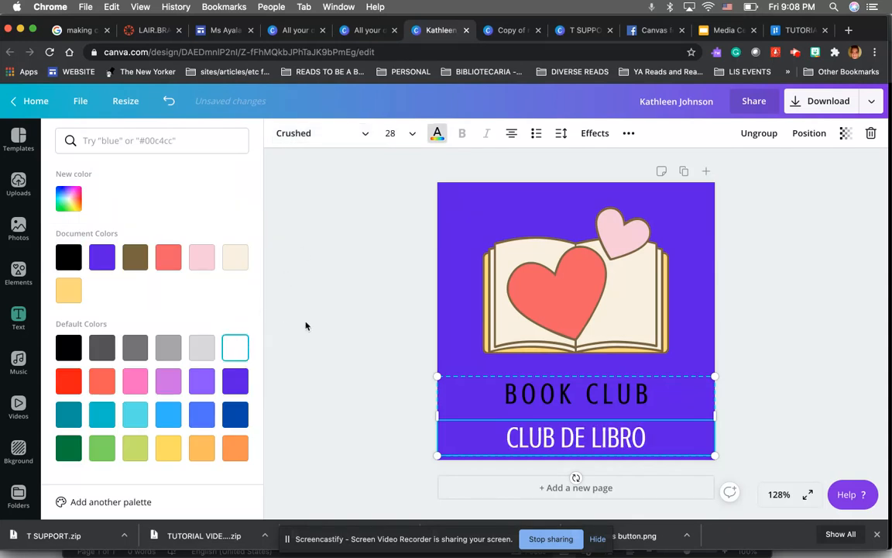
click(331, 320)
click(761, 279)
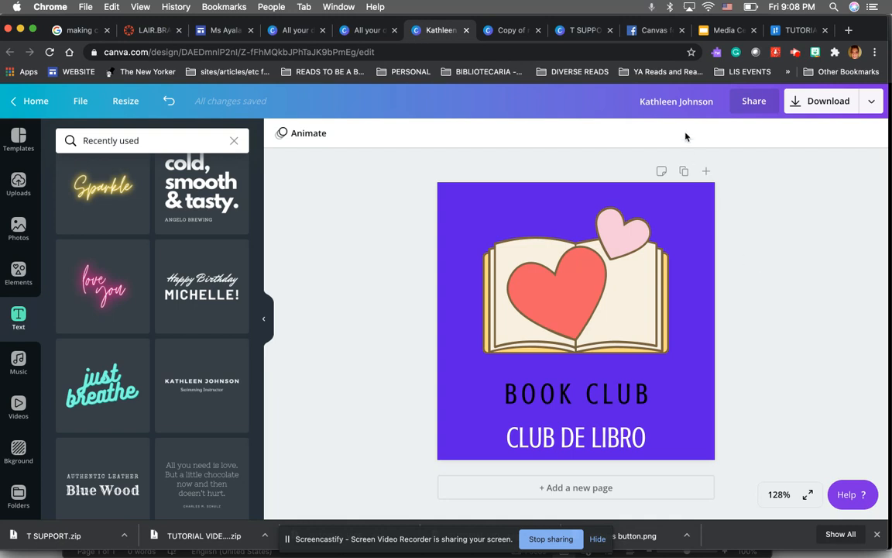
Rename the design as BK CLUB BUTTON
click(663, 101)
text(BK CLUB BUTTO)
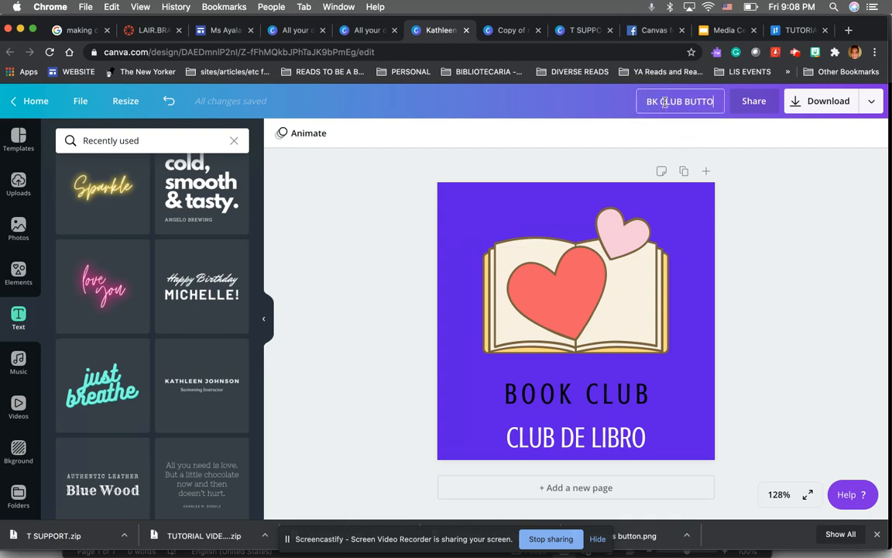
text(N)
click(812, 157)
Download the design as a PNG image saved as BK CLUB BUTTON to the Desktop
click(818, 110)
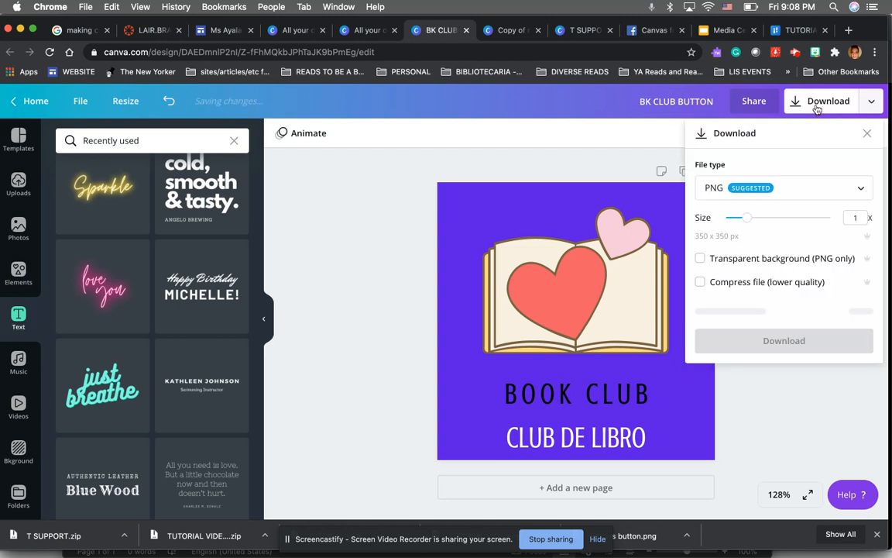
click(755, 187)
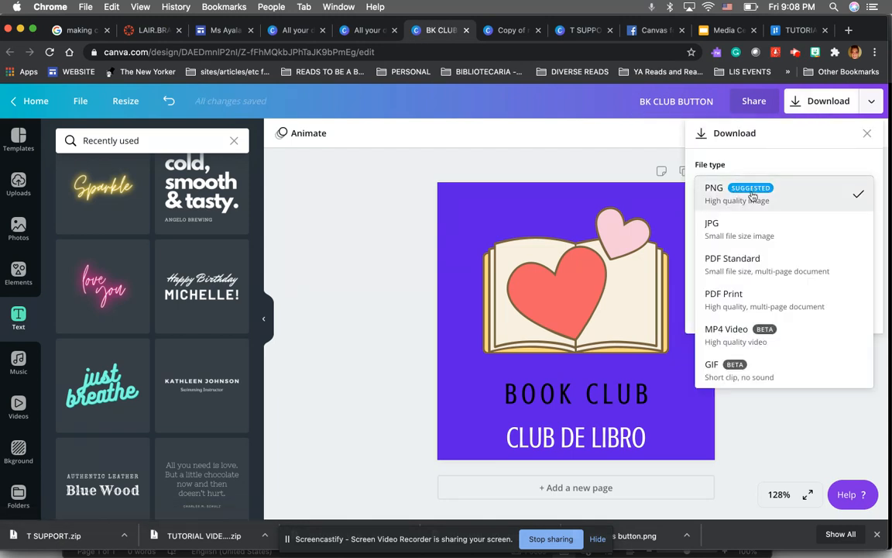
click(738, 199)
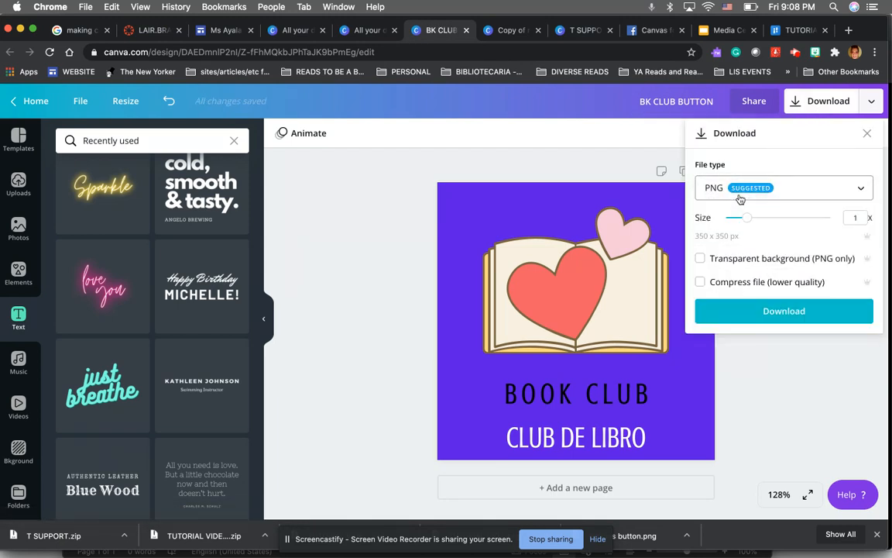
click(743, 311)
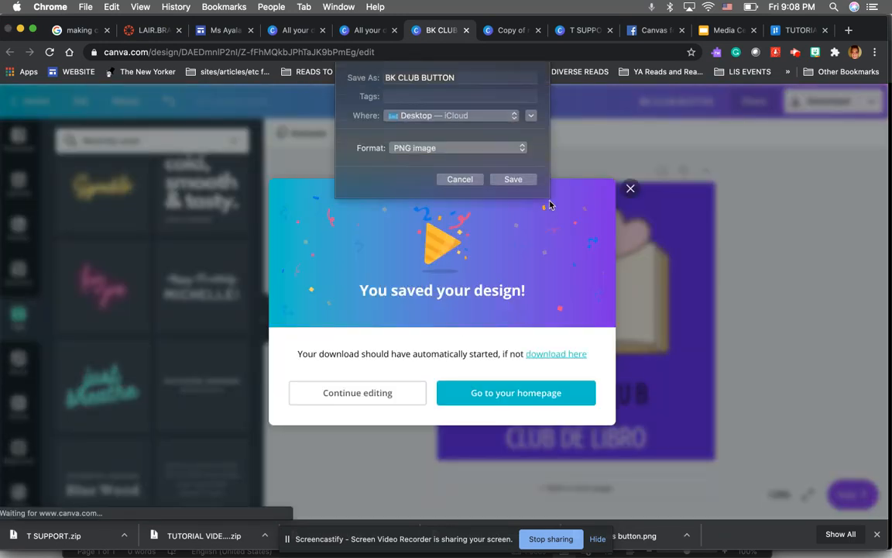
click(529, 183)
Reposition the downloaded BK CLUB BUTTON.png icon on the desktop beside the BUTTONS folder
key(F11)
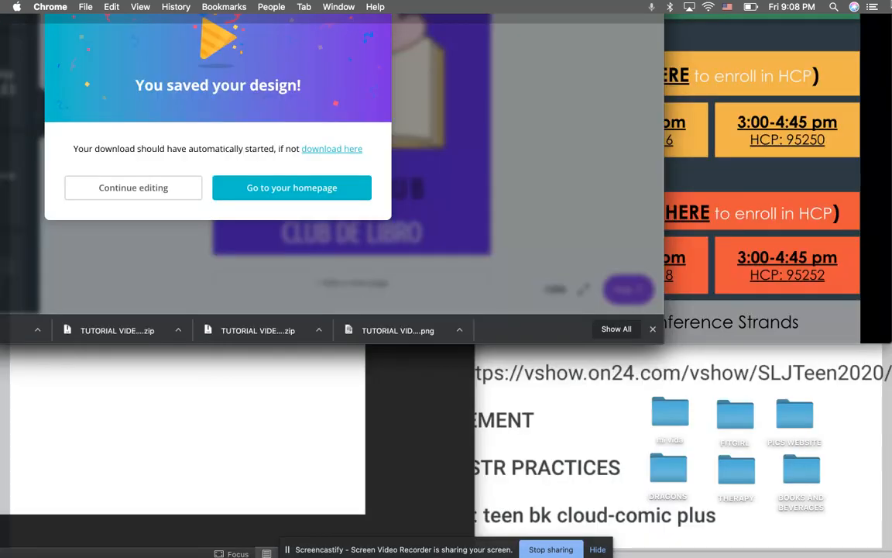
drag(849, 49, 744, 185)
drag(661, 236, 725, 284)
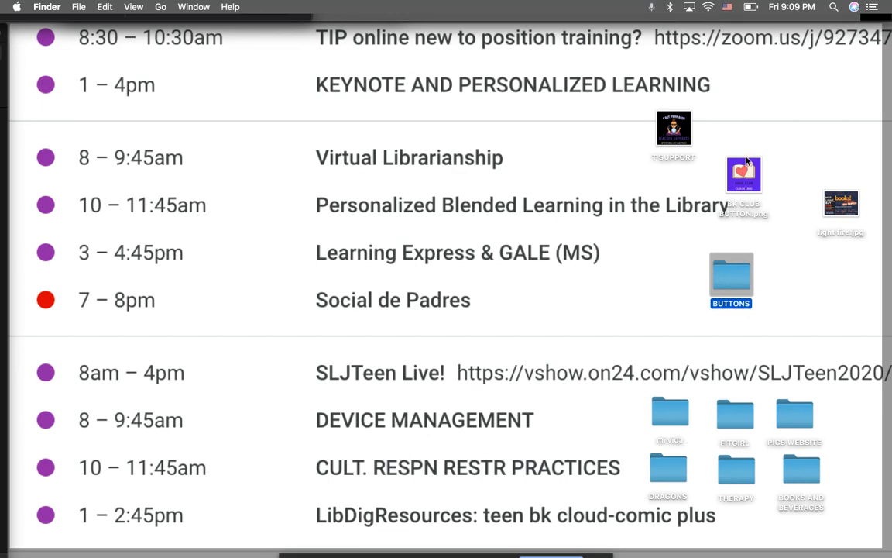
key(F11)
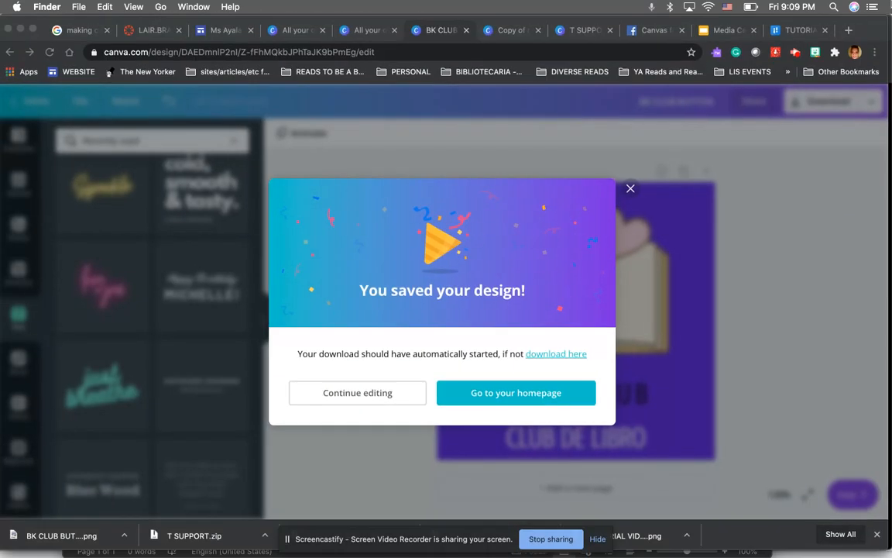
Switch to the LAIR.BRARY * LIBRARY course page in Canvas and open it for editing
click(399, 241)
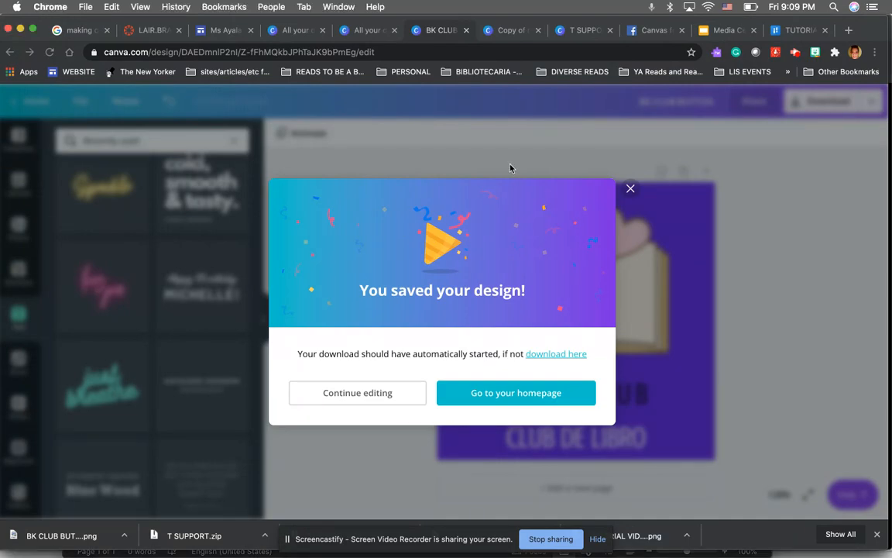
click(147, 30)
scroll(248, 246, up, 15)
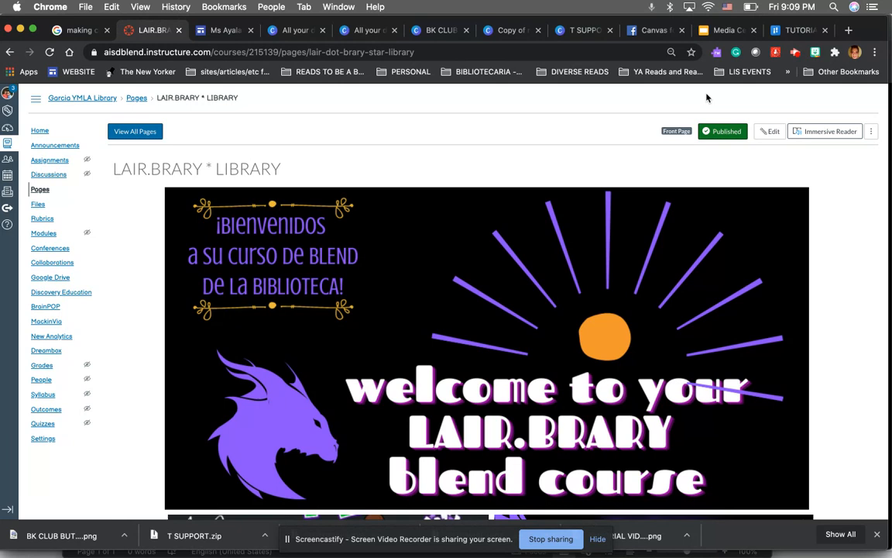
click(771, 132)
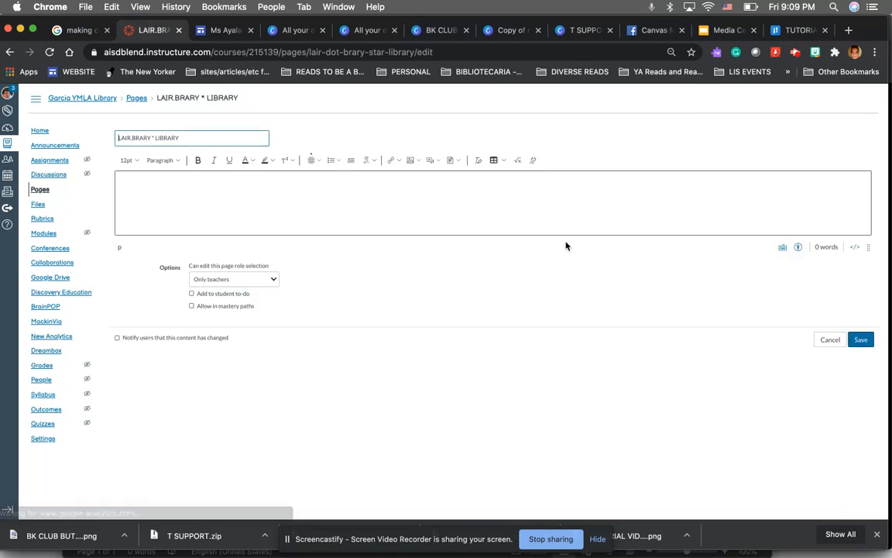
Scroll through the page editor to inspect the table of button images and its empty cells
scroll(620, 226, down, 10)
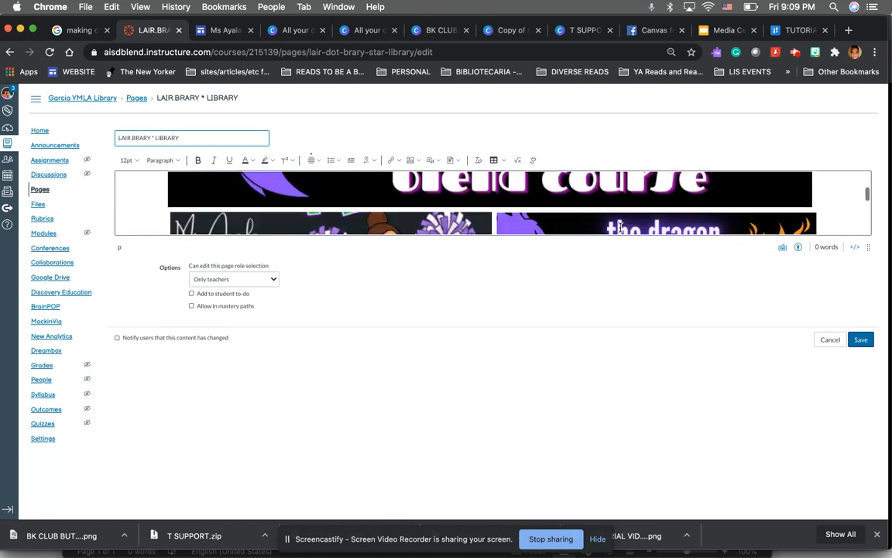
scroll(620, 227, down, 5)
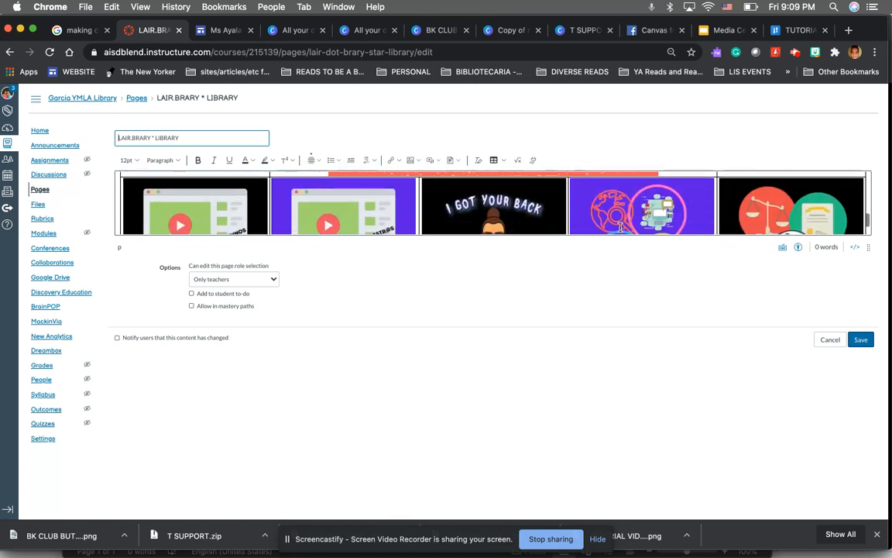
click(620, 227)
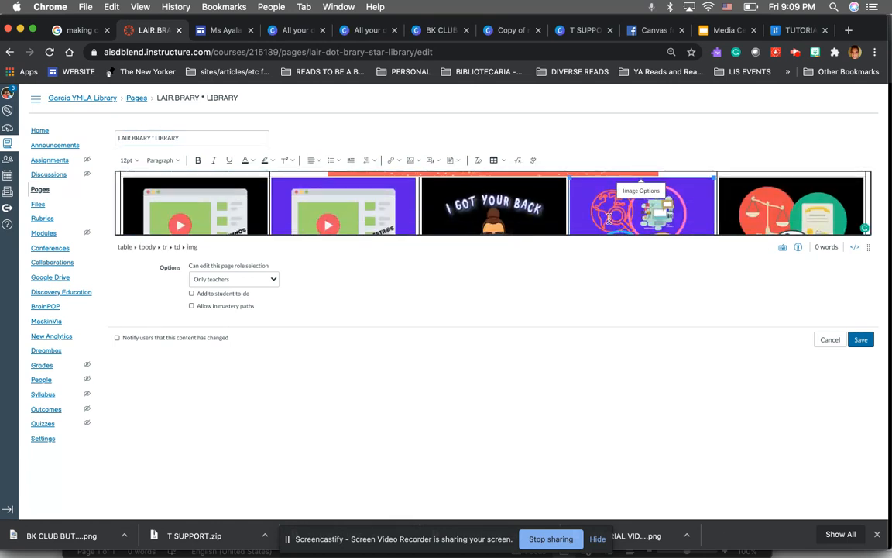
scroll(609, 219, down, 3)
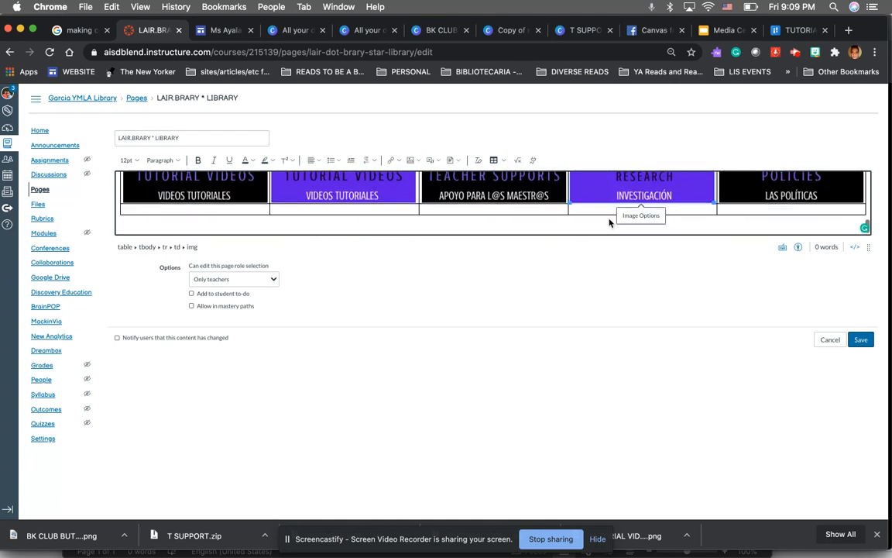
click(265, 207)
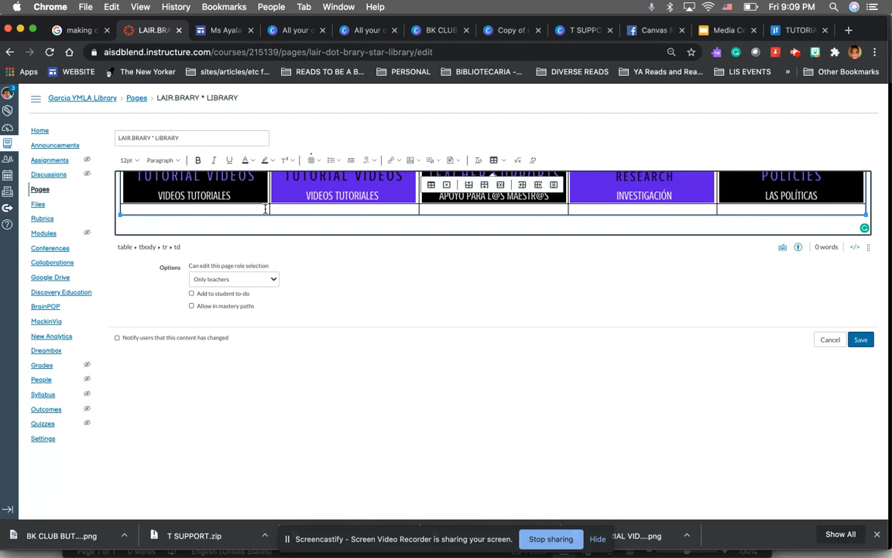
click(319, 161)
click(340, 179)
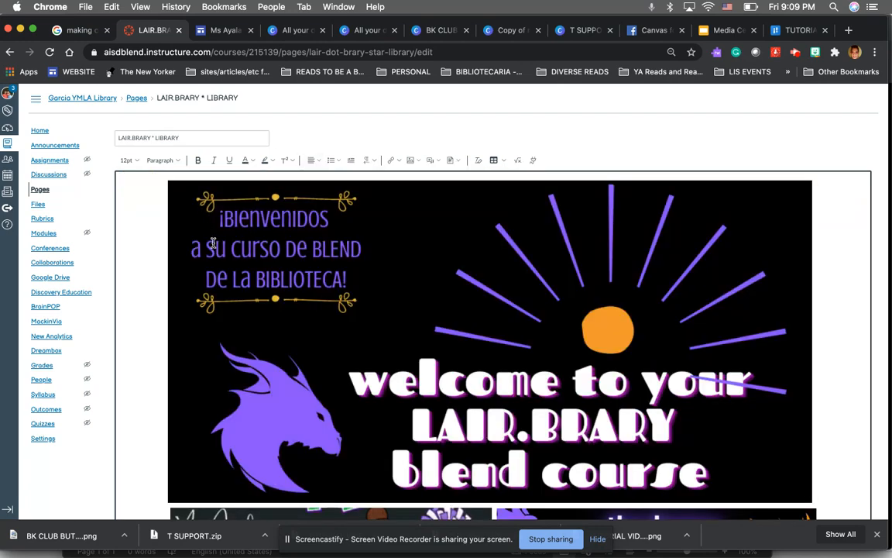
scroll(211, 225, down, 10)
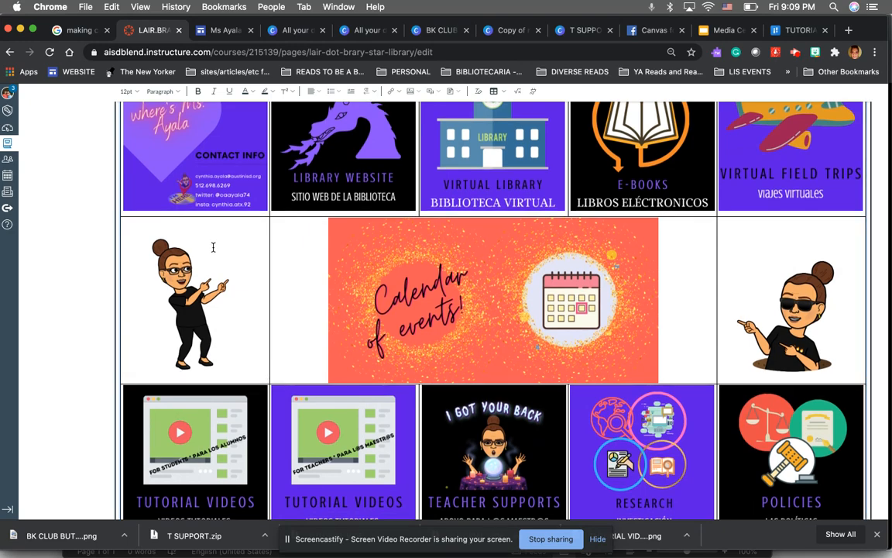
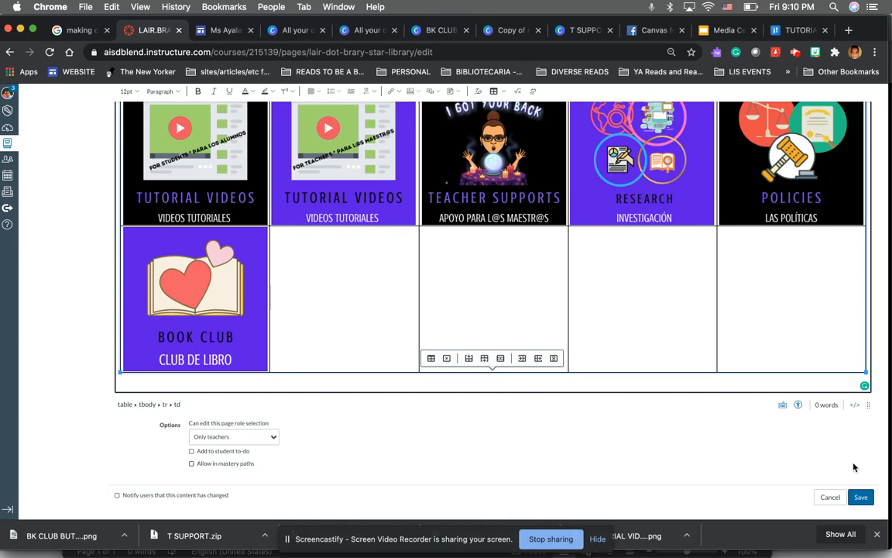
Save the edited LAIR.BRARY * LIBRARY page
scroll(854, 466, up, 5)
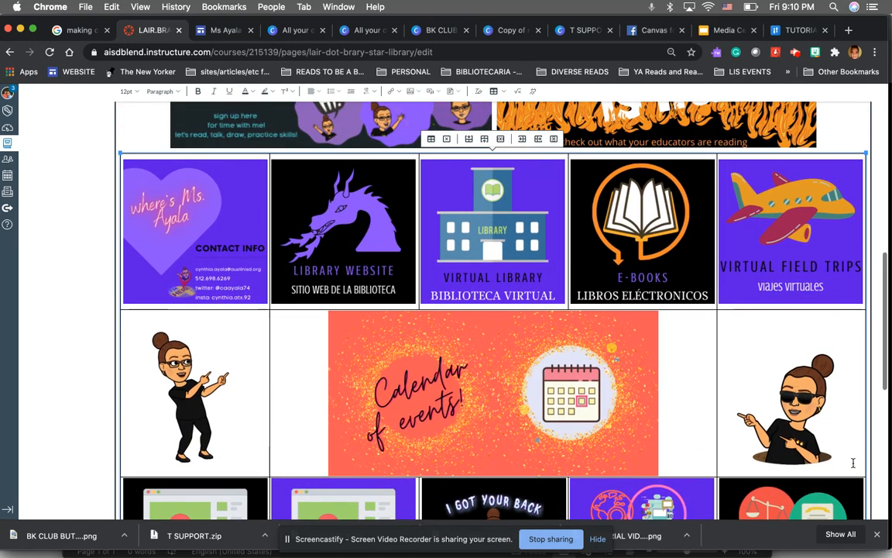
scroll(853, 463, down, 7)
click(862, 498)
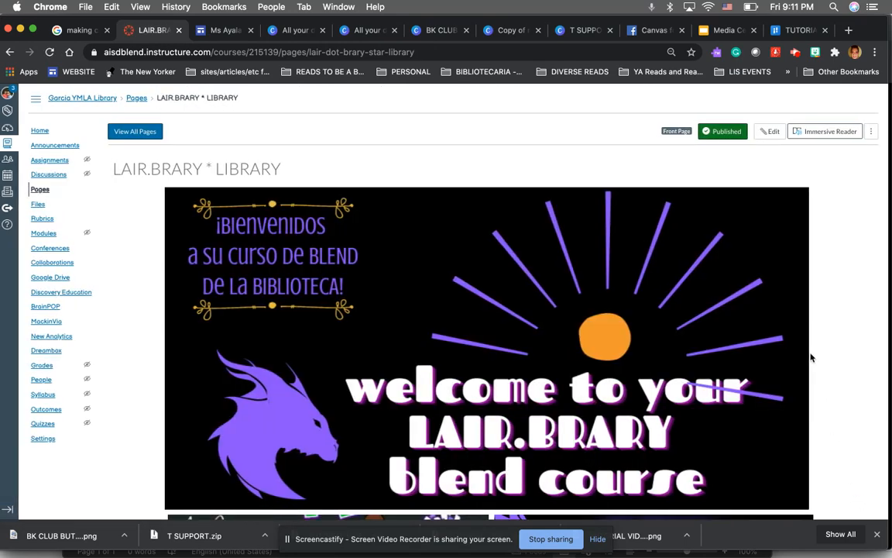
Open the course home page and switch to Student View
scroll(809, 356, down, 4)
scroll(797, 356, up, 4)
click(40, 130)
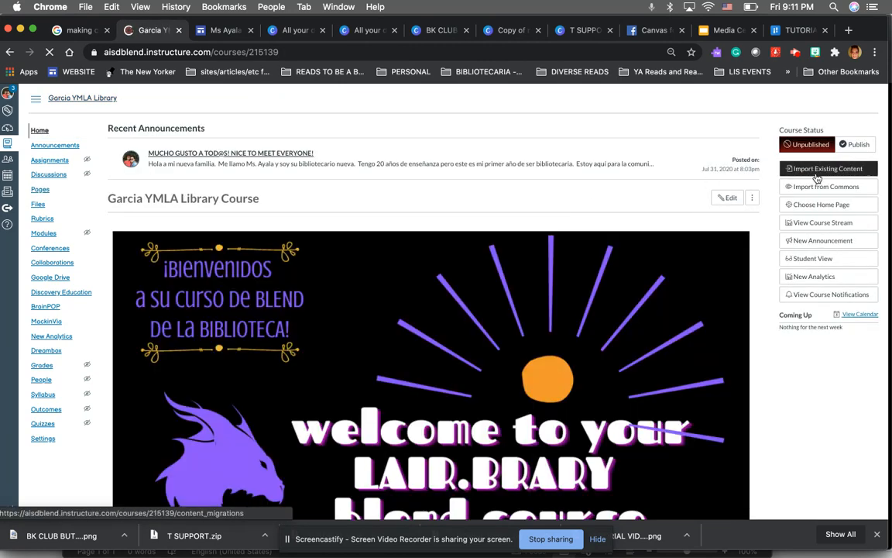
click(815, 263)
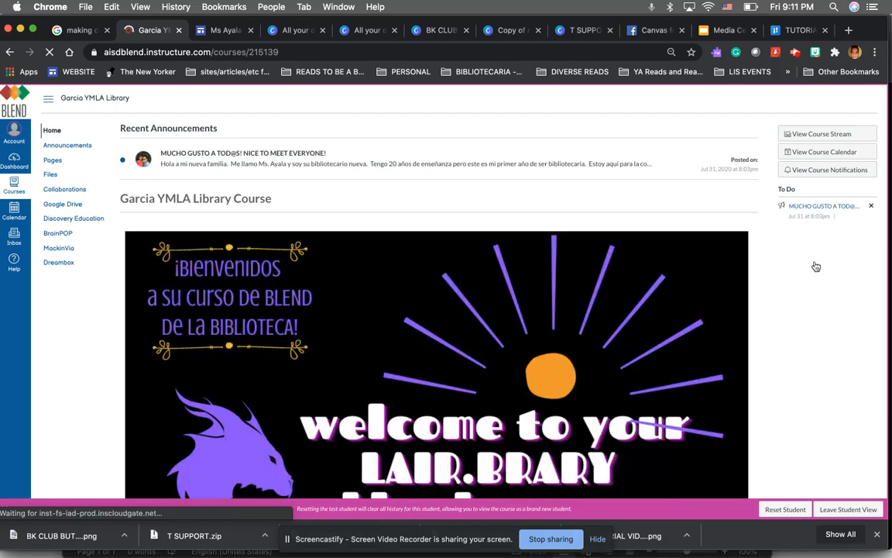
Scroll through the home page as a student to check the button table, then leave Student View
scroll(624, 346, down, 10)
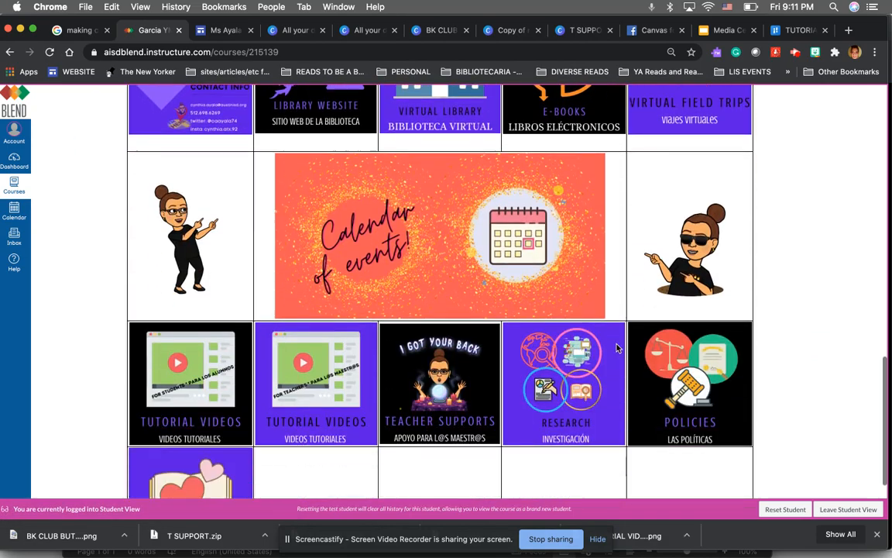
scroll(617, 348, up, 10)
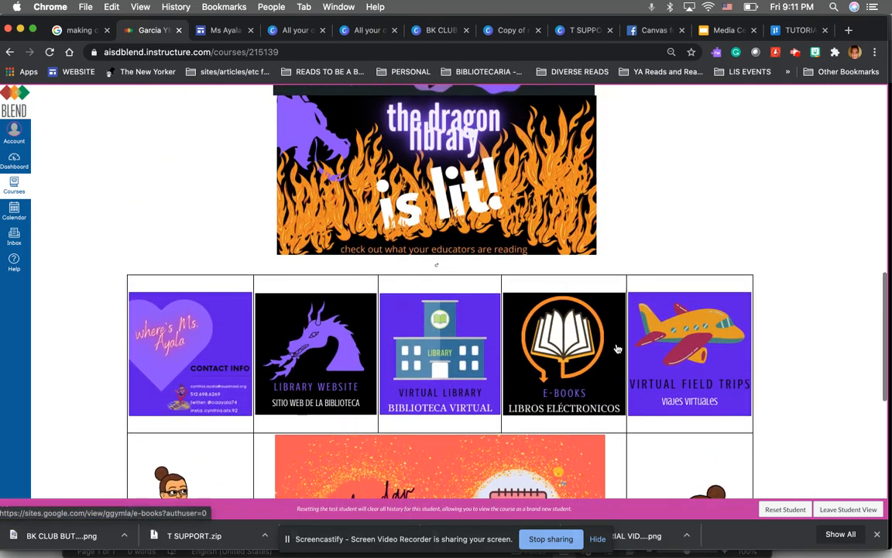
scroll(617, 347, up, 3)
scroll(723, 283, down, 10)
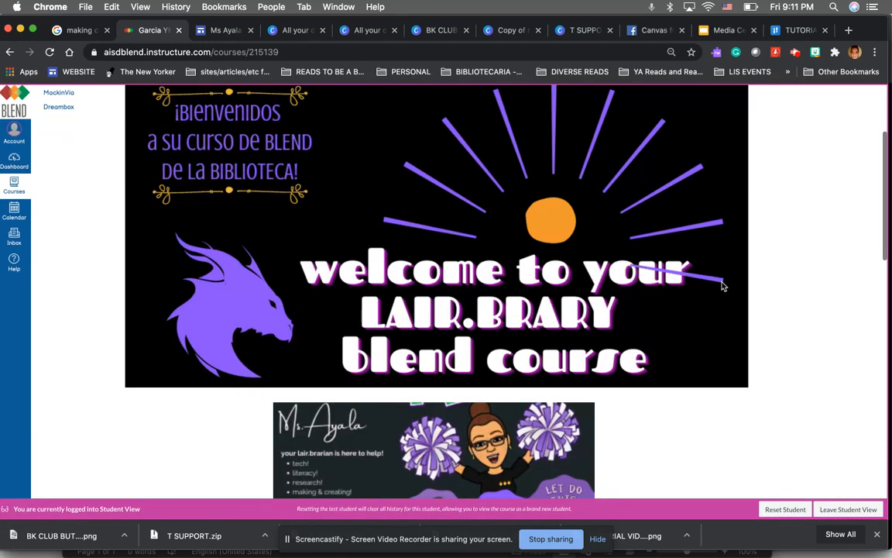
click(841, 509)
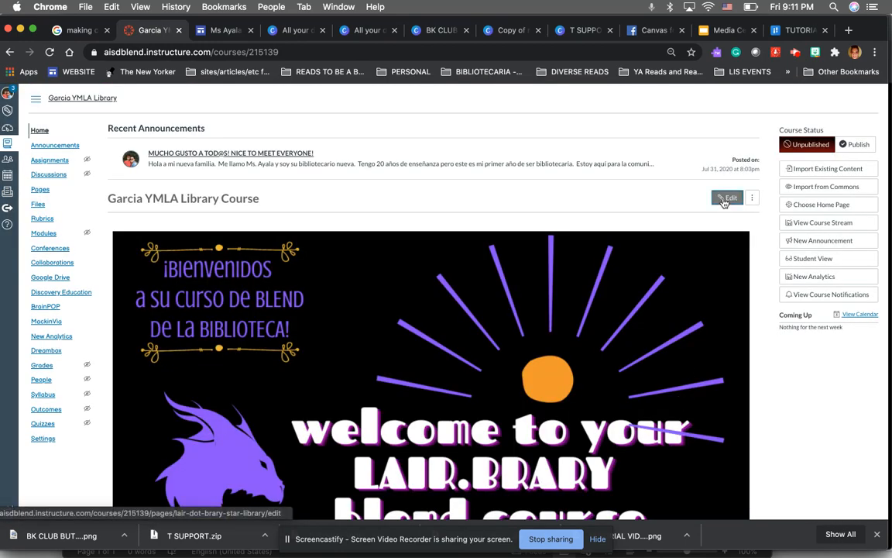
Open the home page for editing and set the button table's border color to white in Table Properties
click(727, 199)
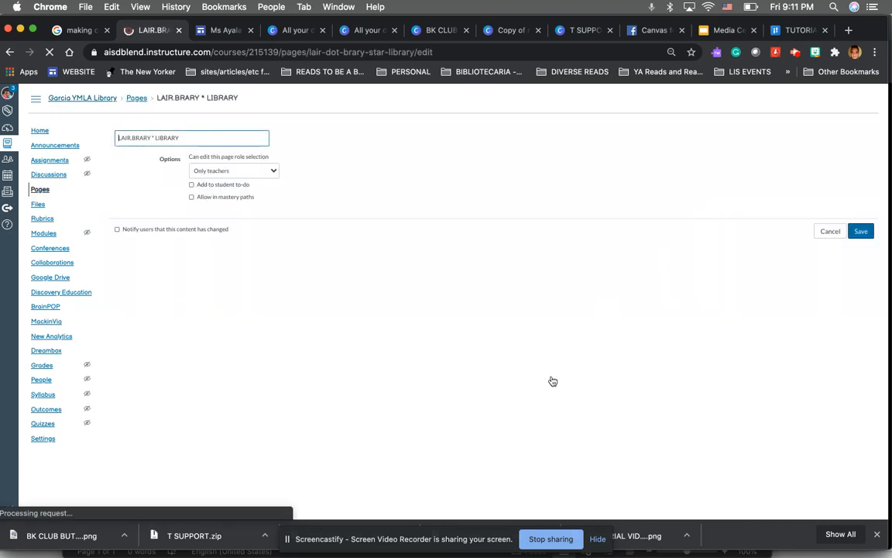
scroll(666, 198, down, 2)
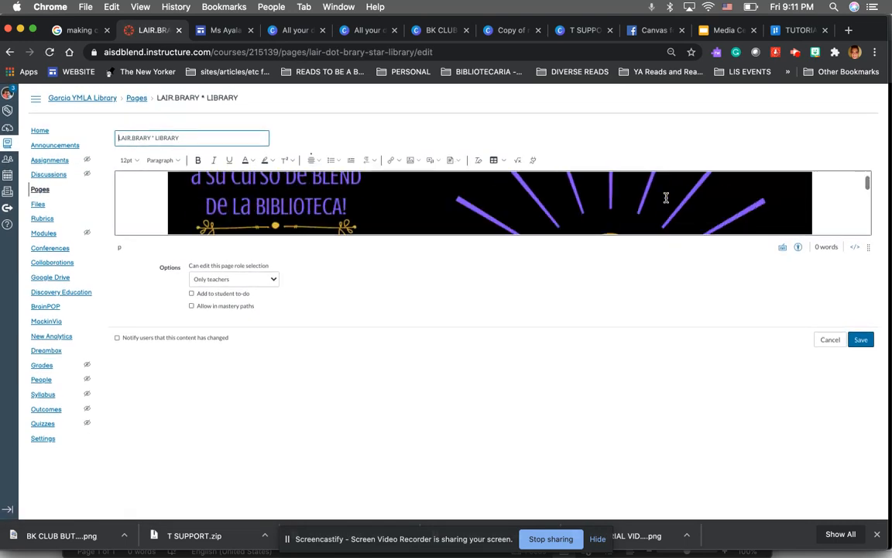
scroll(666, 197, down, 4)
click(657, 198)
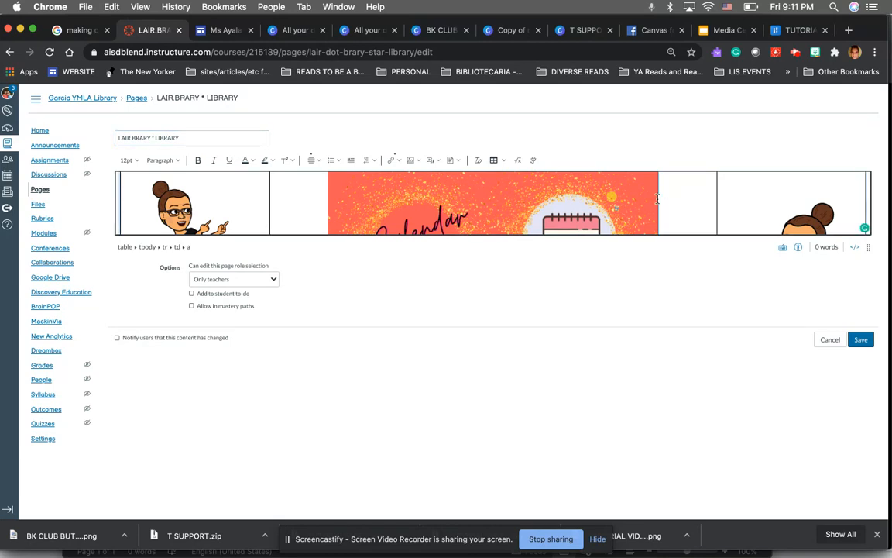
click(502, 160)
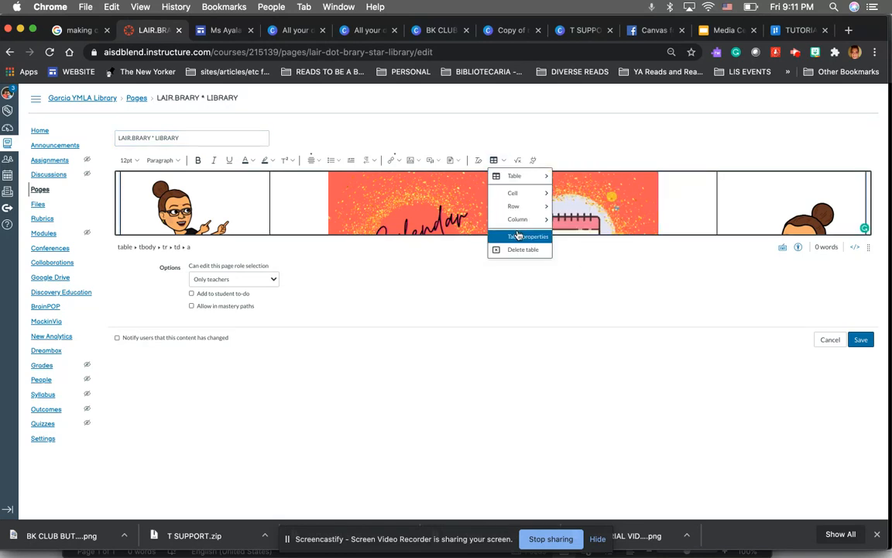
click(516, 234)
click(372, 246)
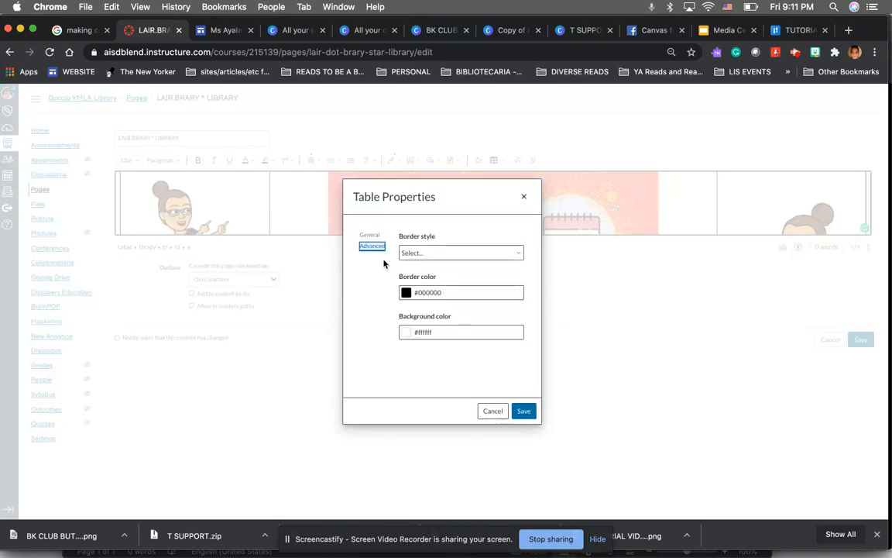
click(404, 297)
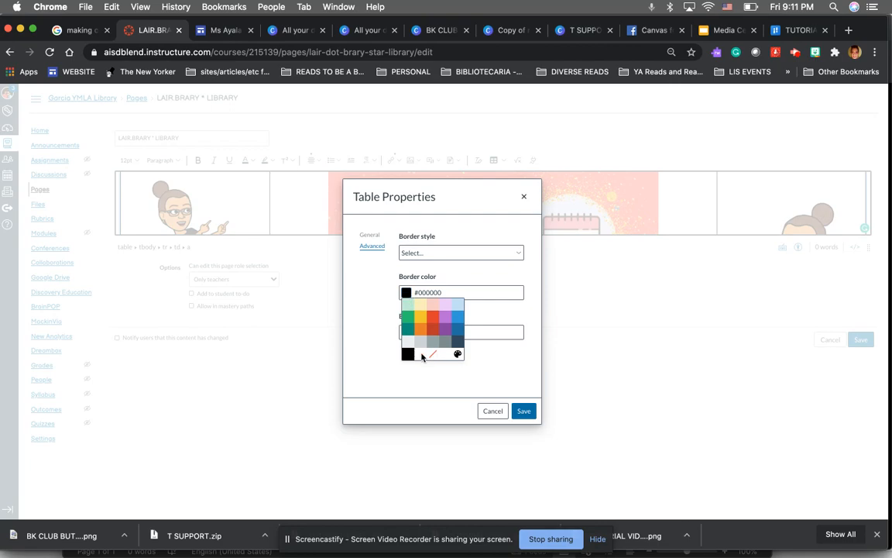
click(419, 356)
click(524, 410)
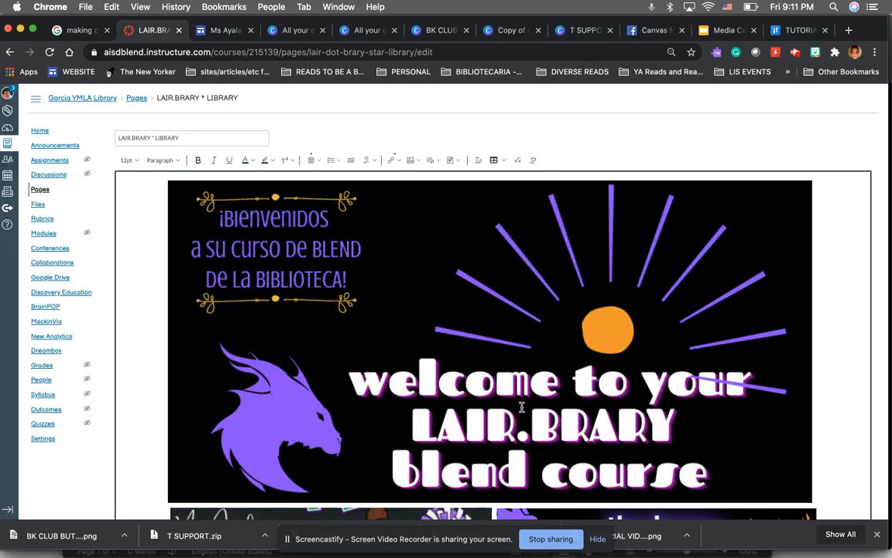
Save the page with the updated table border
scroll(522, 406, down, 10)
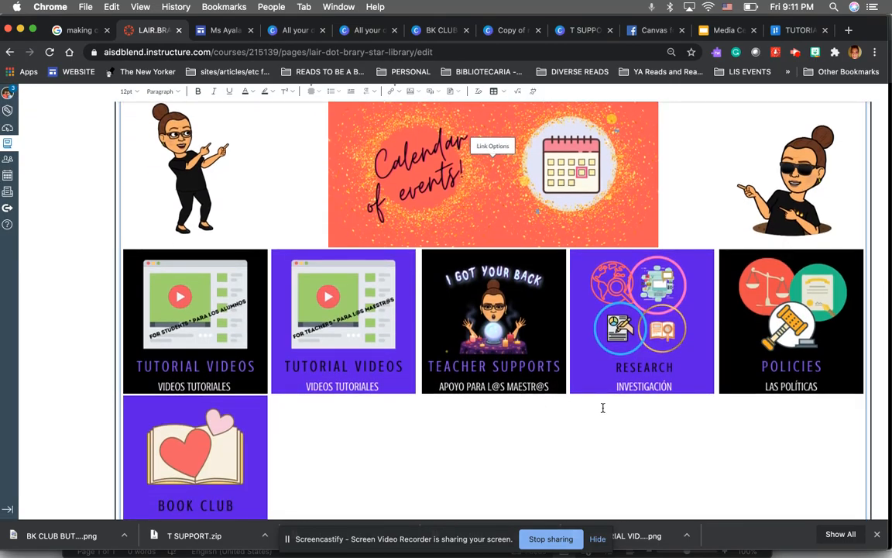
scroll(602, 407, down, 4)
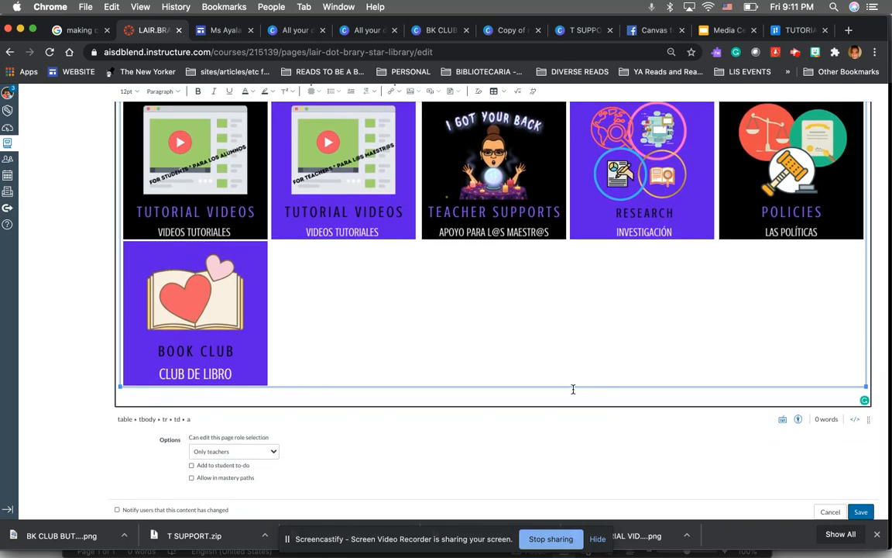
click(861, 513)
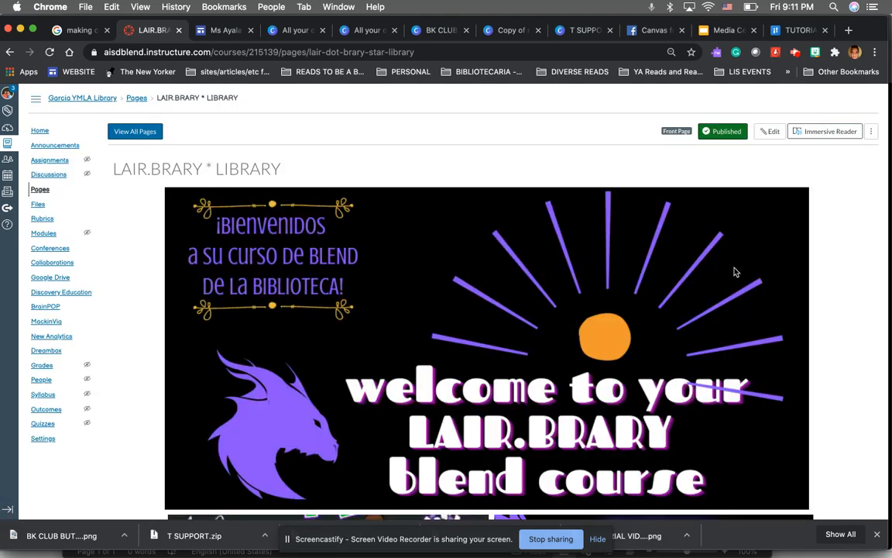
Review the saved page's button table and return to the course home page
scroll(731, 275, down, 10)
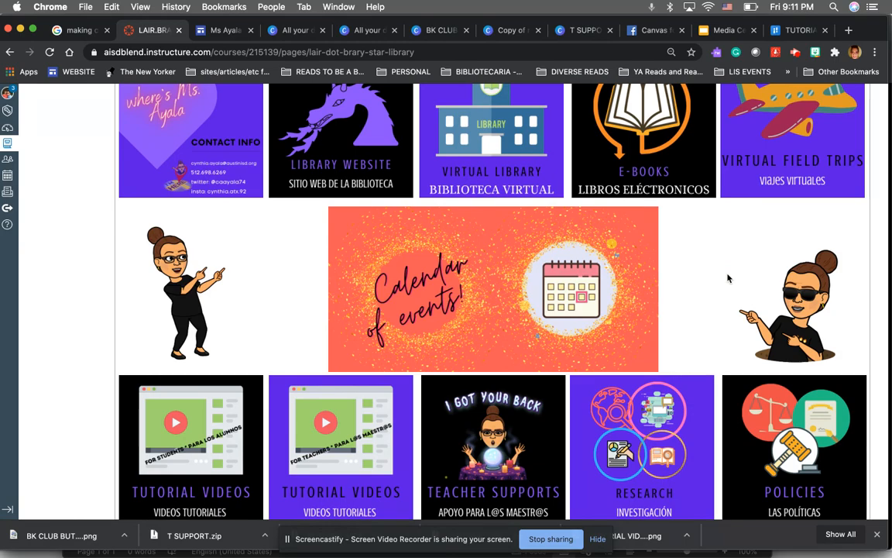
scroll(728, 278, down, 5)
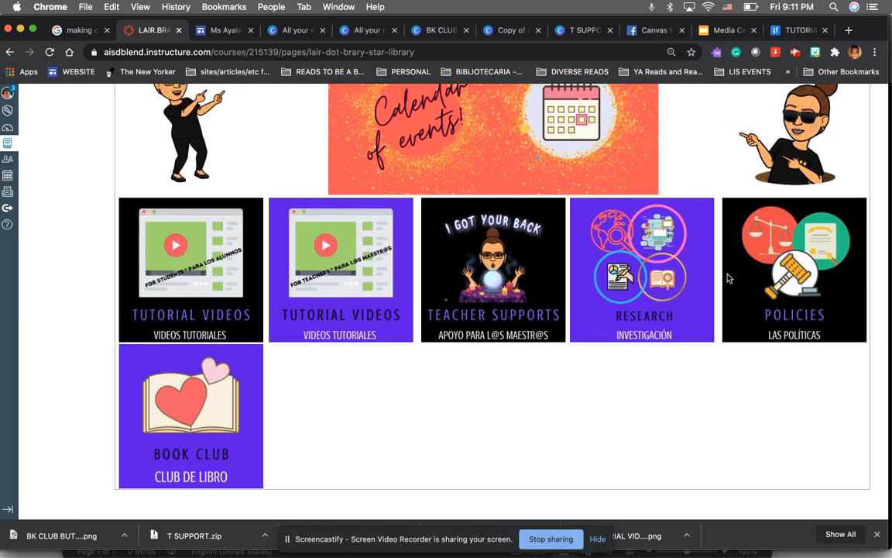
scroll(728, 279, up, 15)
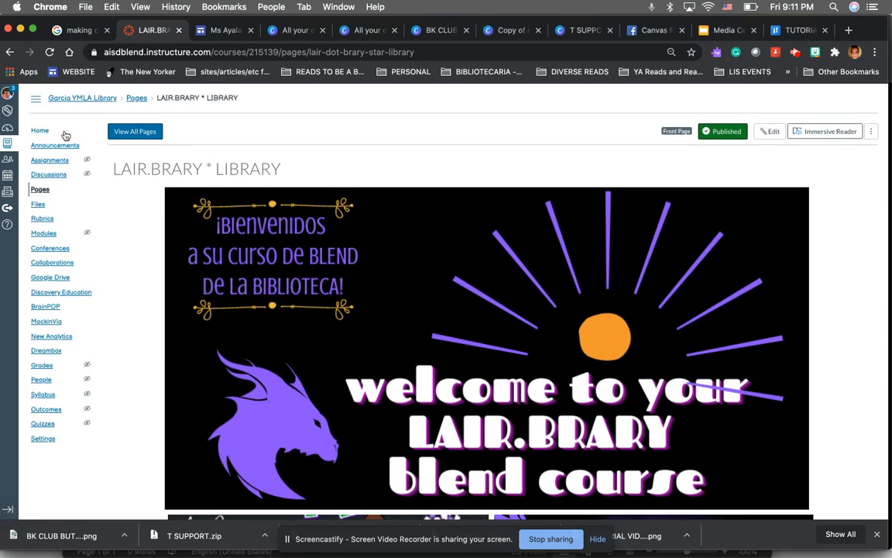
click(47, 131)
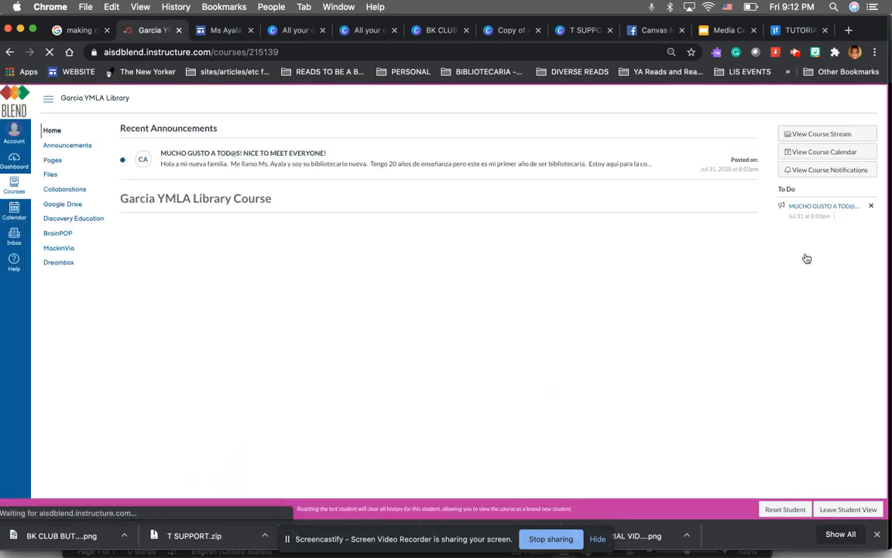
Test the 'the dragon library is lit' banner link in Student View and return to the course tab
scroll(603, 335, down, 5)
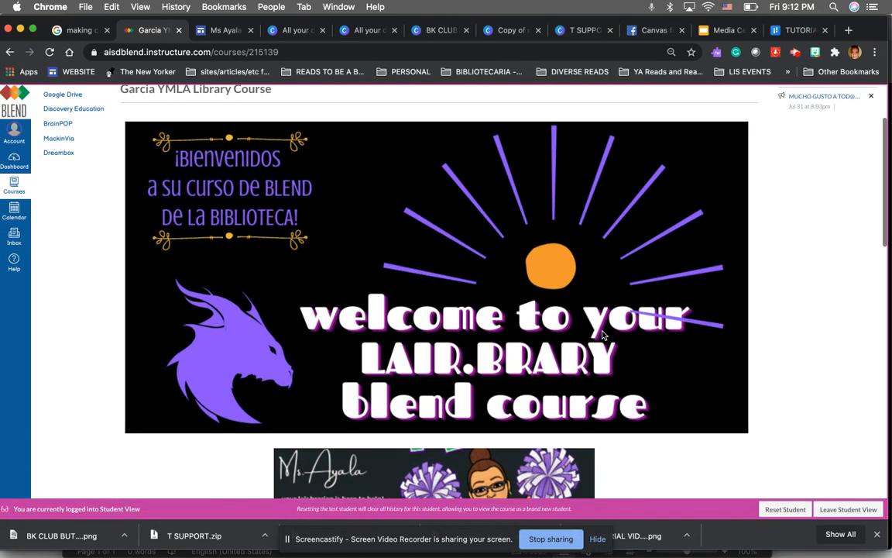
scroll(389, 333, down, 4)
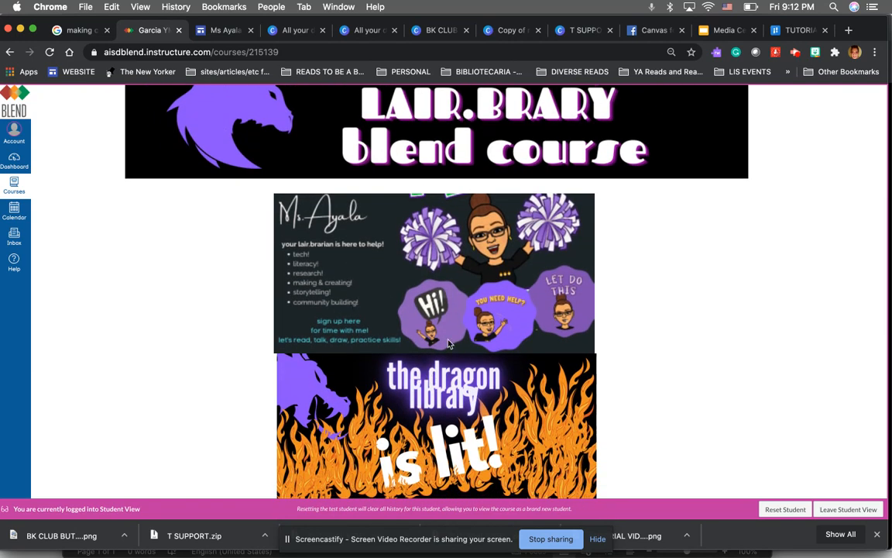
scroll(411, 399, down, 3)
click(417, 377)
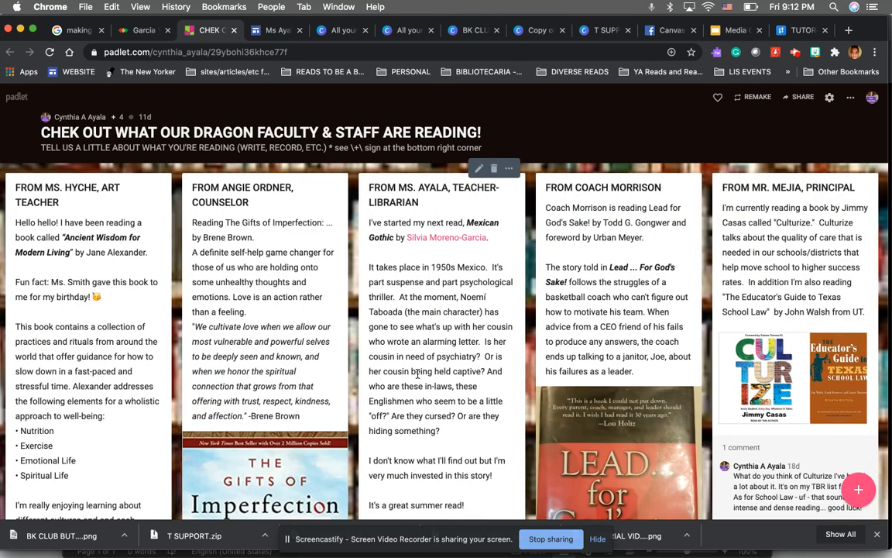
click(144, 30)
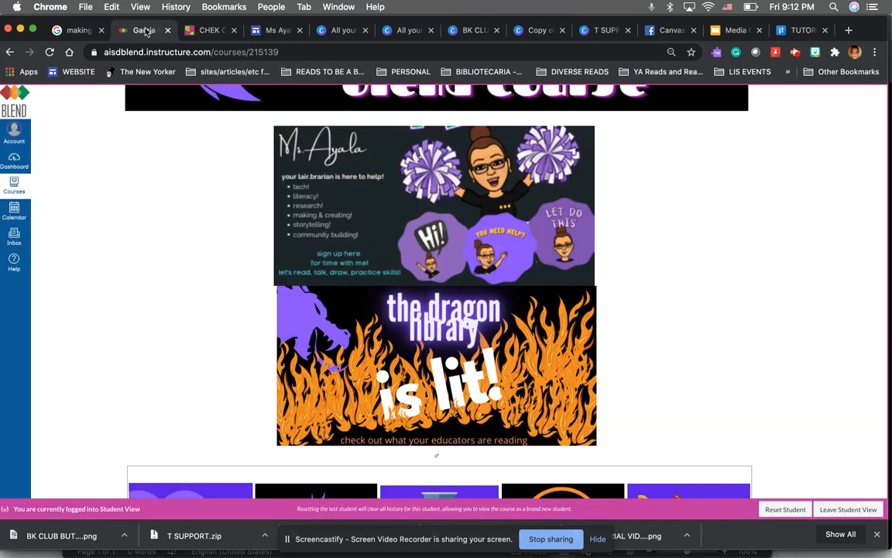
Test the Library Website button link and return to the course tab
scroll(209, 236, down, 10)
scroll(190, 211, up, 3)
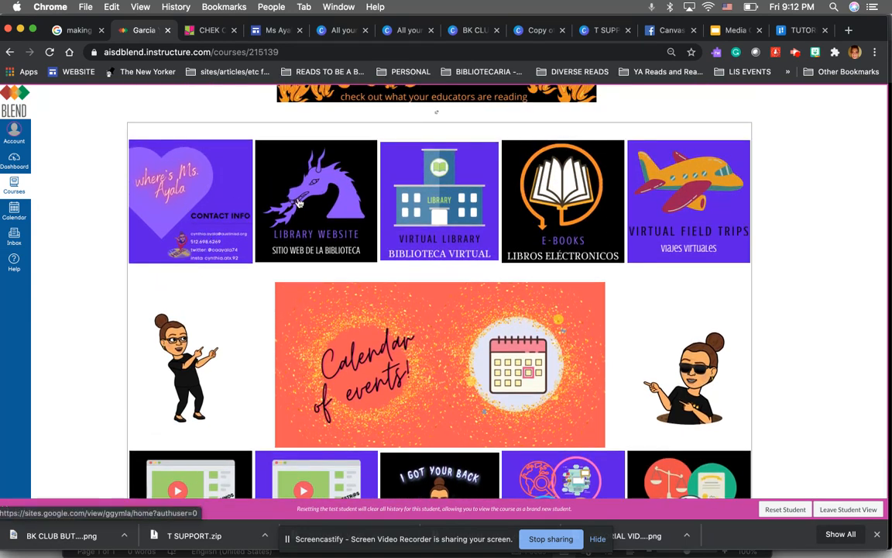
click(298, 200)
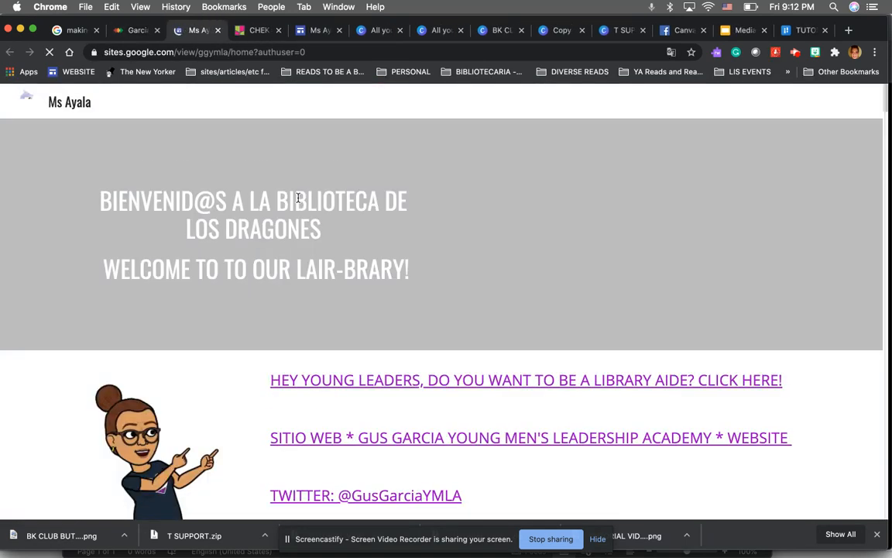
click(124, 32)
Test the Calendar of events link, advance the calendar to August 2020, and return to the course tab
scroll(254, 293, down, 3)
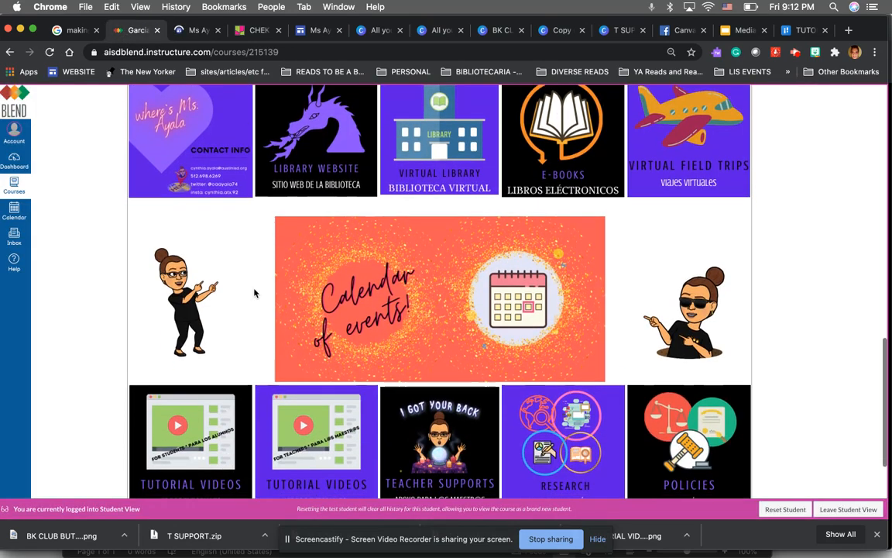
click(356, 273)
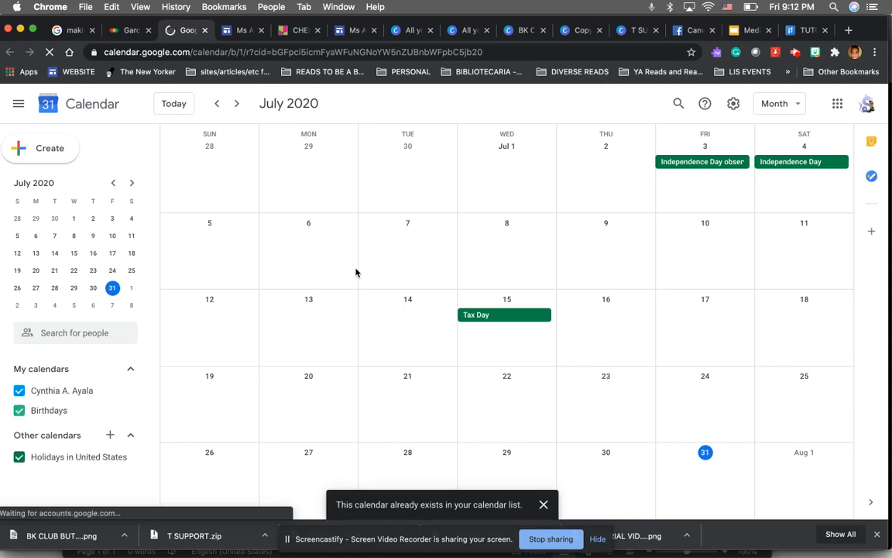
click(237, 105)
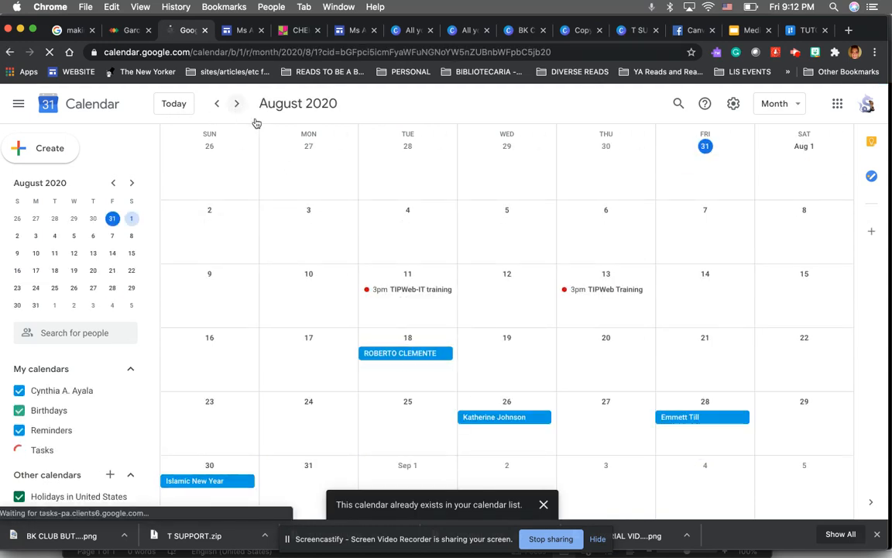
click(126, 31)
Scroll through the button table on the student home page
scroll(223, 264, down, 3)
scroll(222, 276, up, 5)
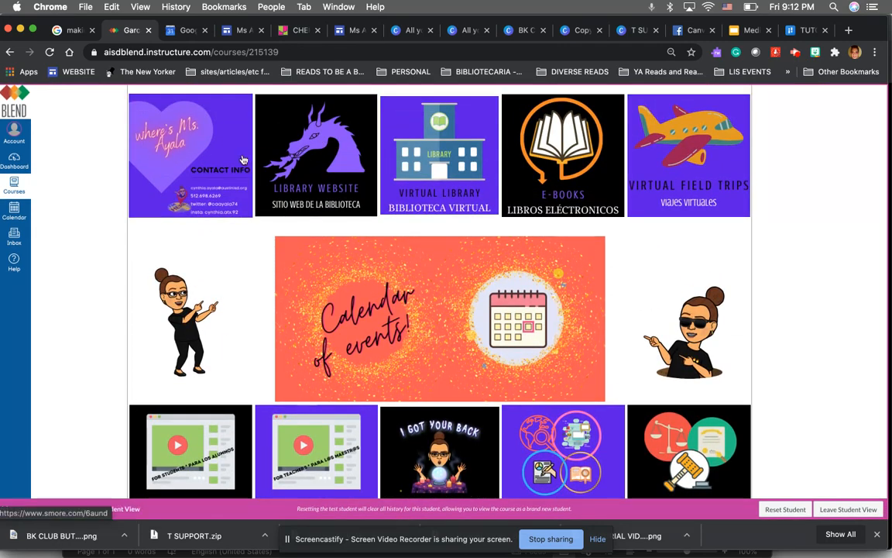
scroll(200, 267, down, 4)
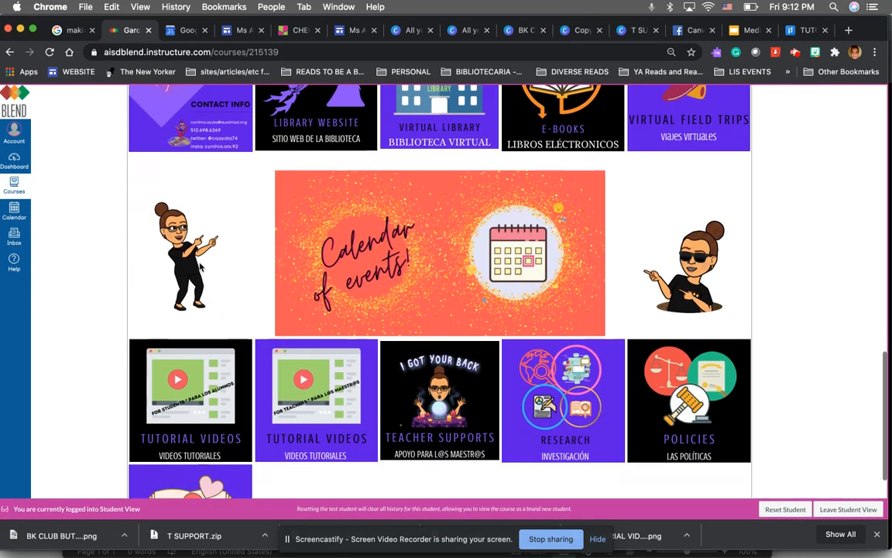
scroll(200, 267, up, 7)
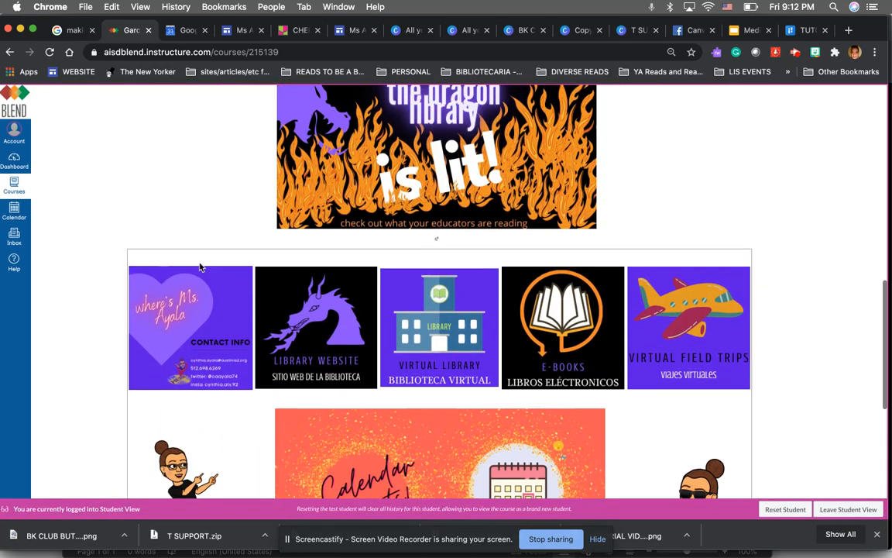
scroll(200, 267, down, 5)
scroll(200, 267, up, 10)
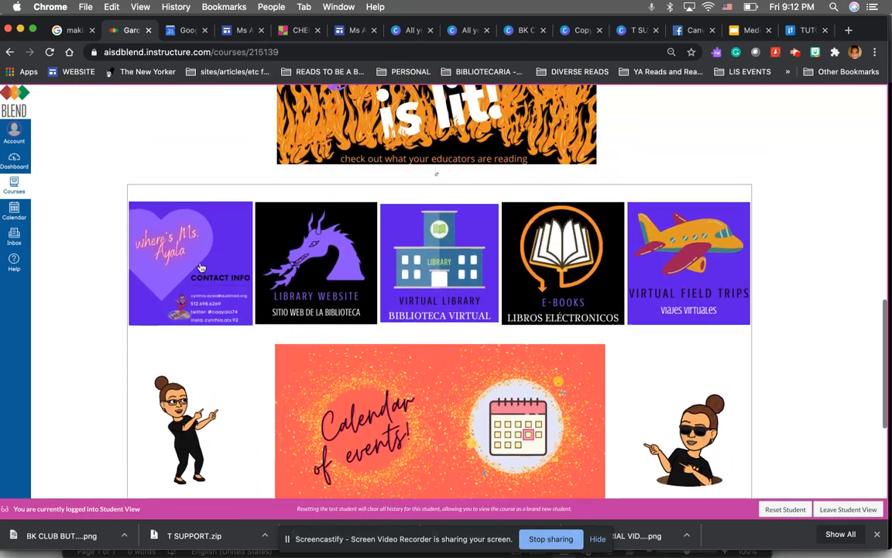
Test the E-Books button link on the student home page, browse its page, and return to the course tab
scroll(199, 267, down, 7)
scroll(200, 267, down, 4)
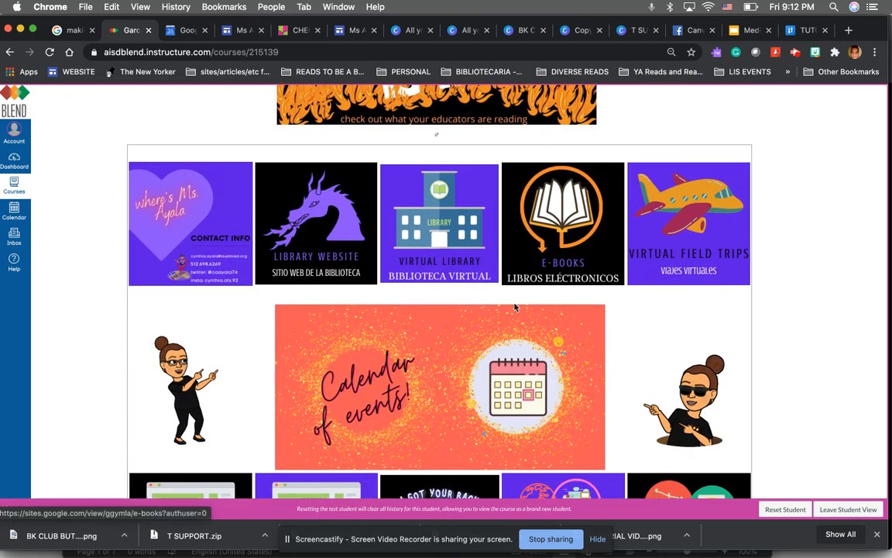
scroll(461, 354, down, 4)
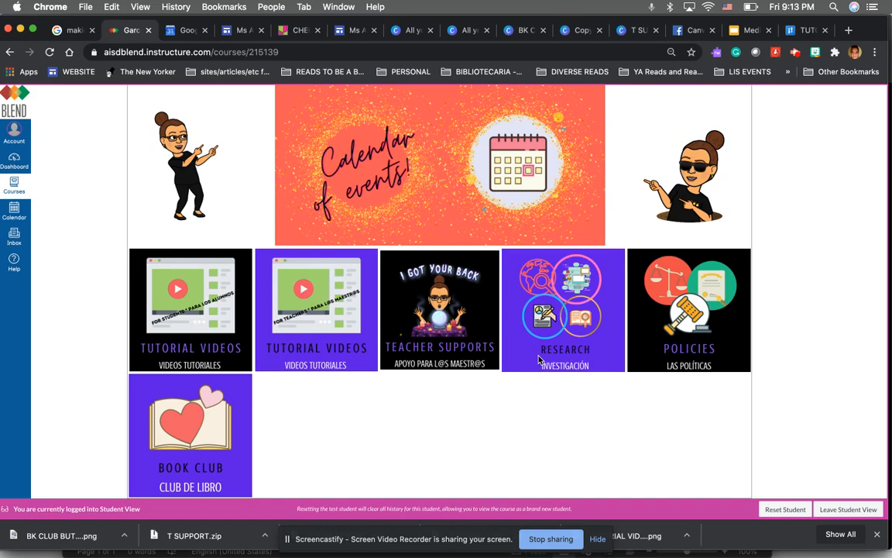
scroll(540, 359, up, 10)
scroll(314, 331, down, 4)
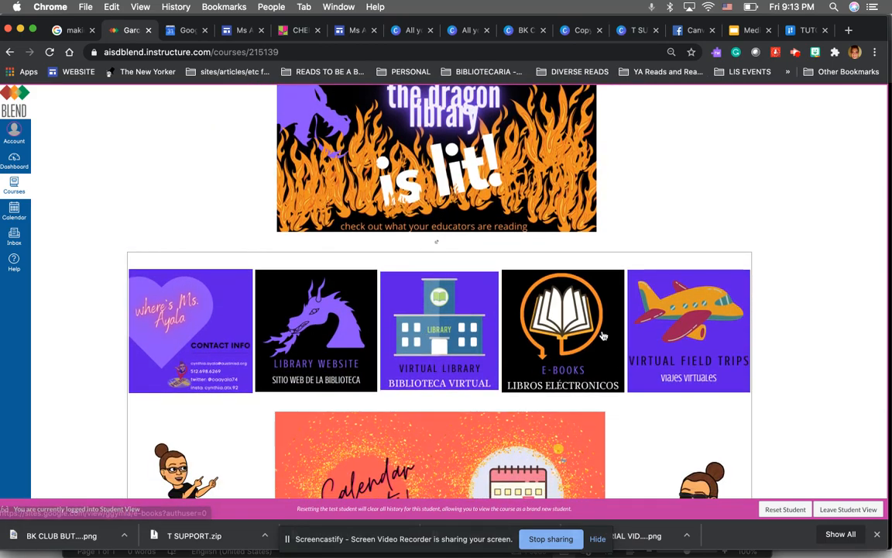
click(564, 336)
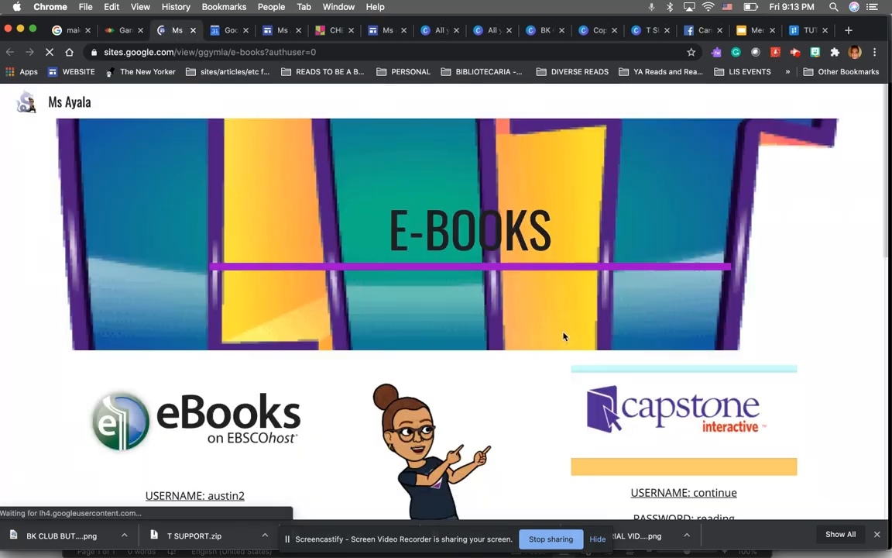
scroll(564, 336, down, 3)
scroll(564, 336, down, 1)
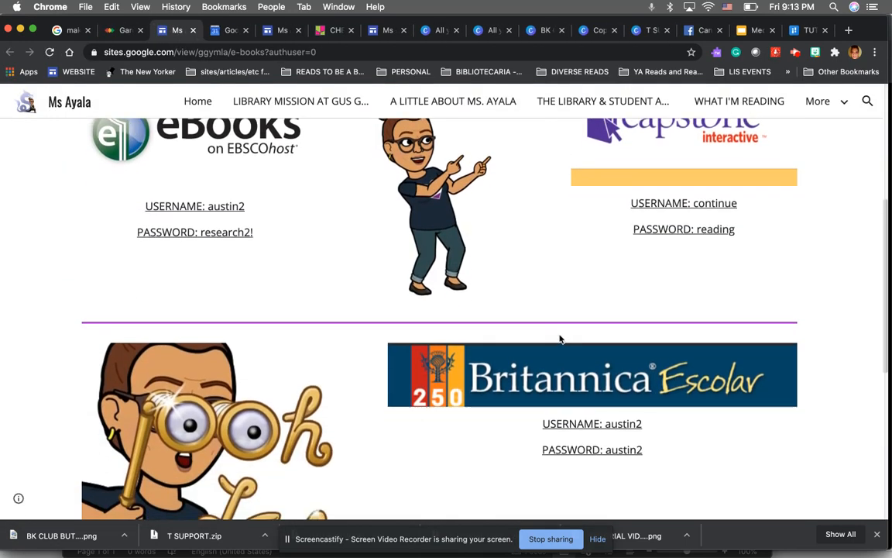
scroll(560, 339, up, 3)
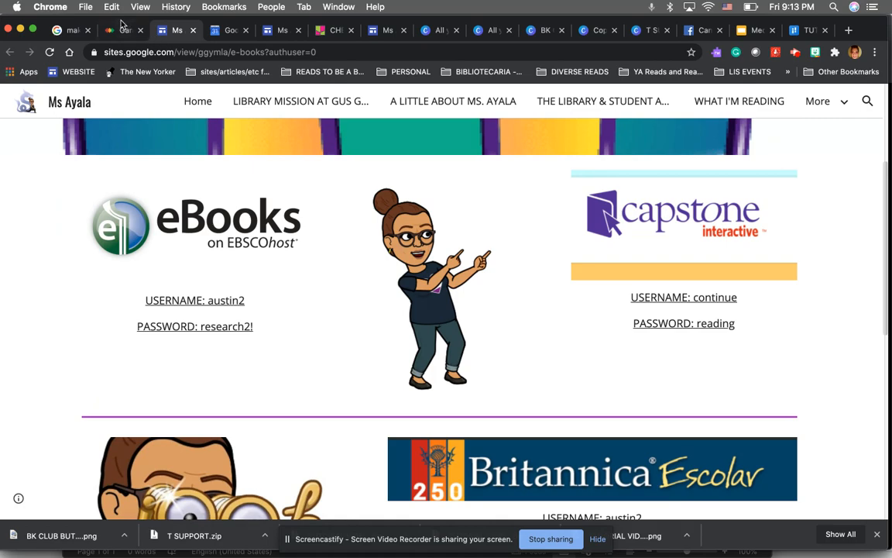
click(121, 29)
Scroll back to the top of the course home page and leave Student View
scroll(230, 265, down, 5)
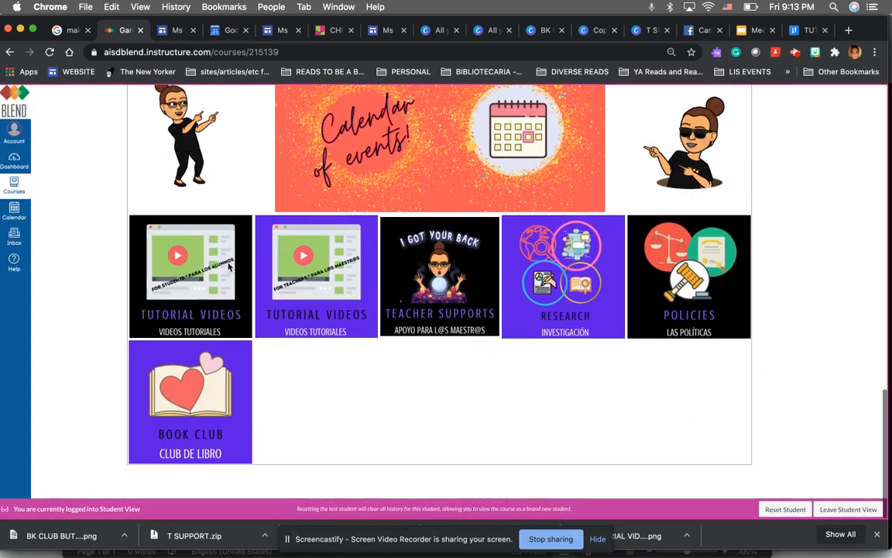
scroll(229, 265, up, 15)
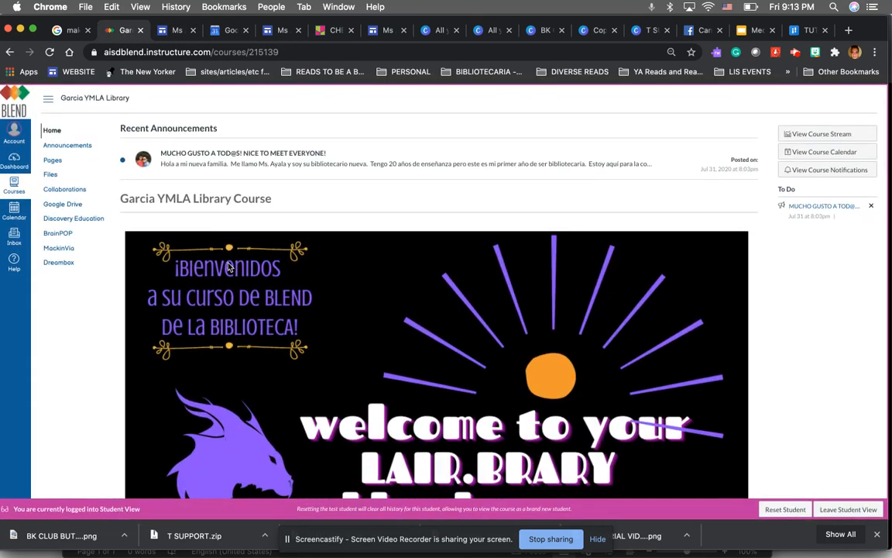
scroll(230, 265, down, 12)
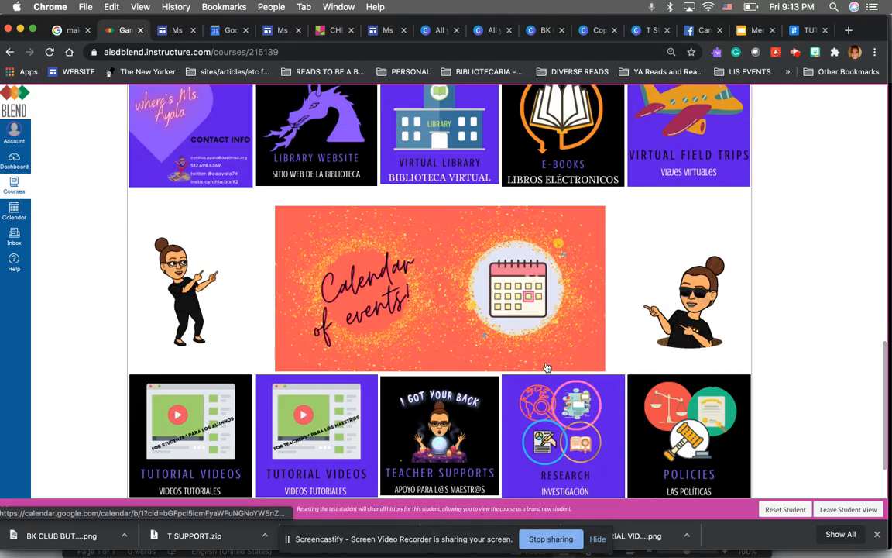
scroll(546, 367, up, 12)
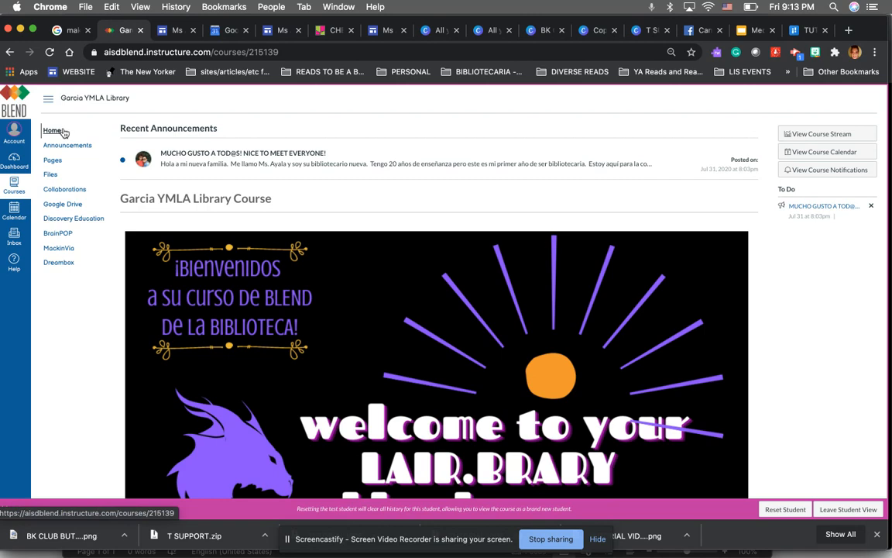
click(835, 508)
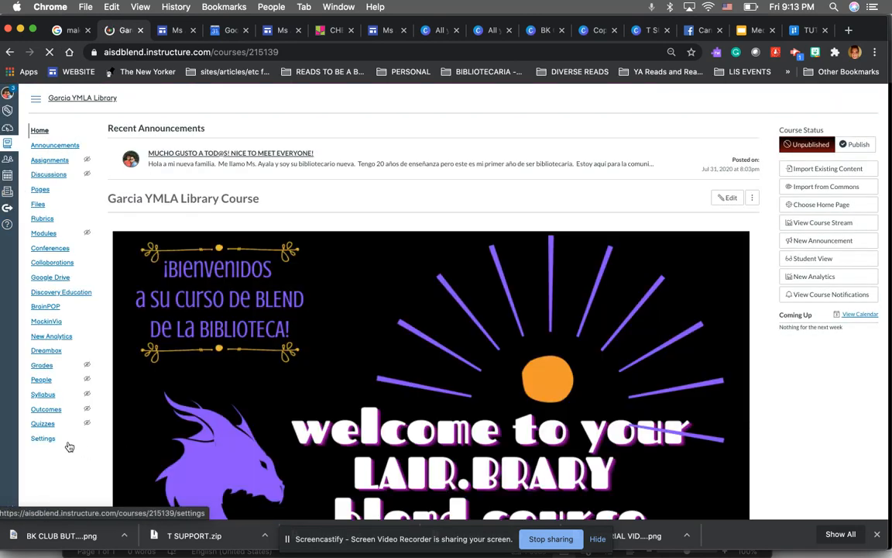
Examine the extra options in the course settings, including the number of announcements shown on the homepage
click(51, 439)
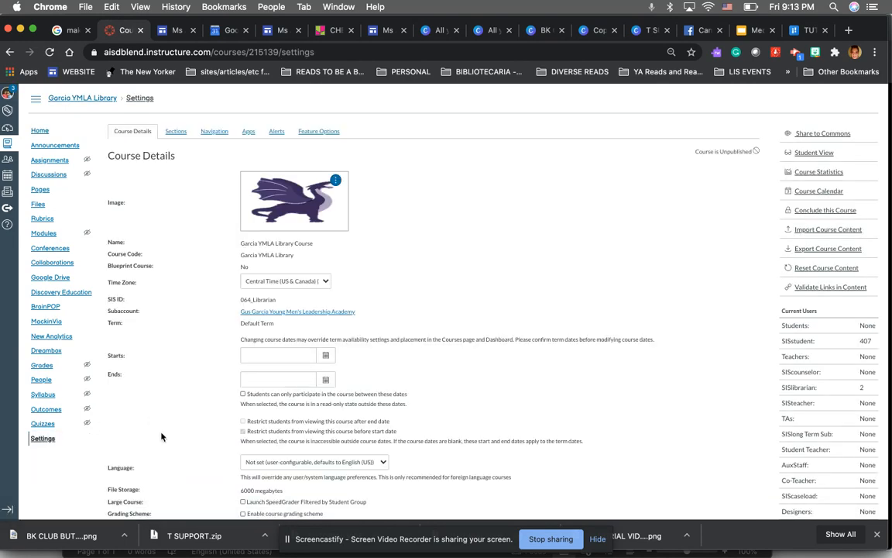
scroll(161, 436, down, 5)
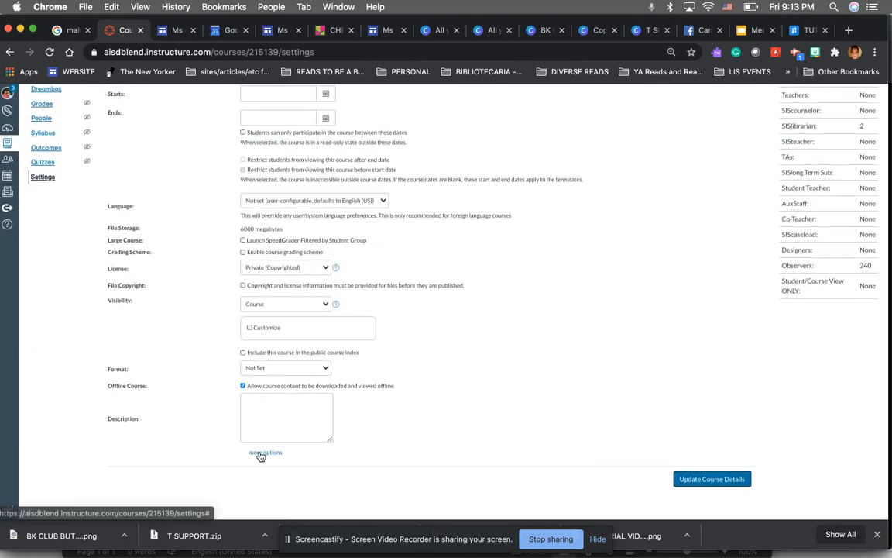
click(261, 454)
scroll(261, 457, down, 1)
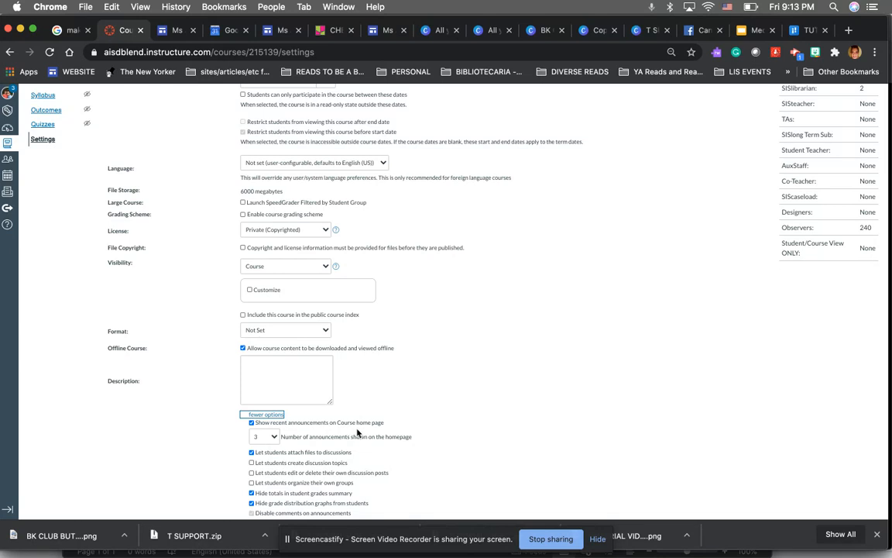
click(272, 436)
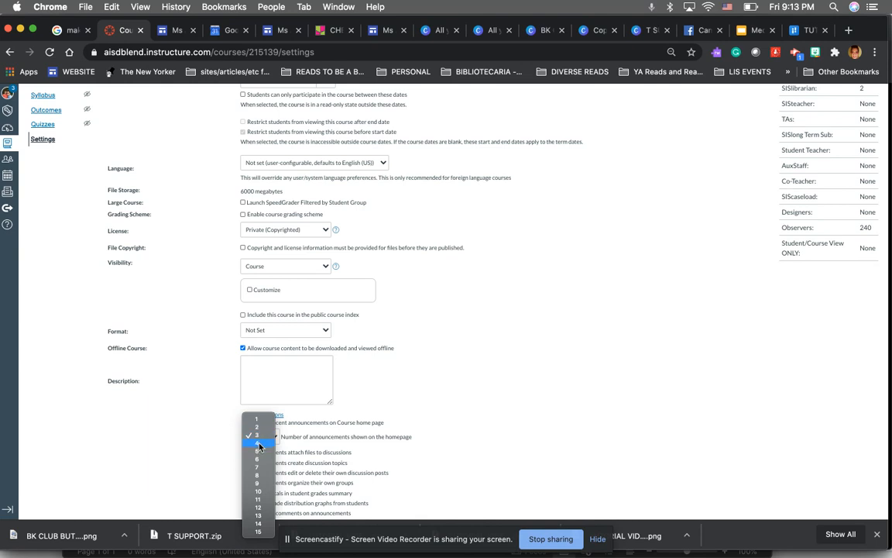
click(417, 401)
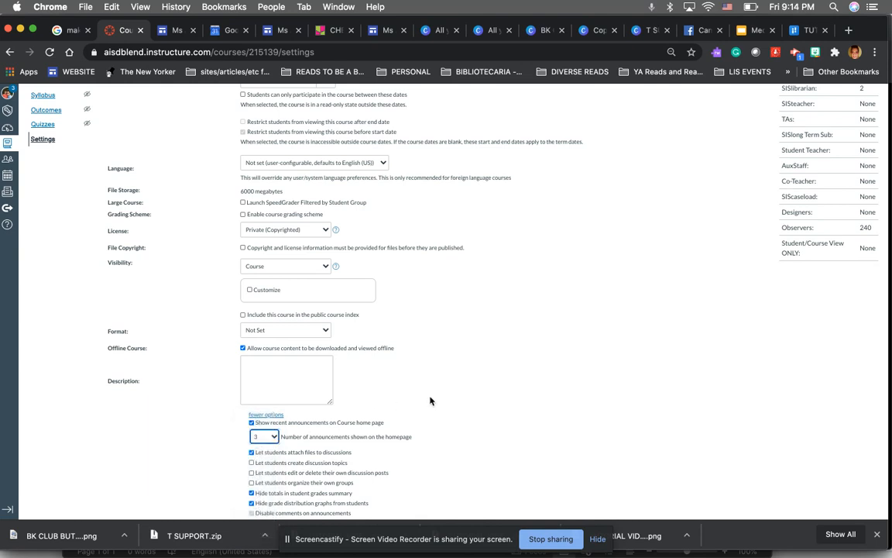
click(438, 400)
scroll(750, 478, down, 2)
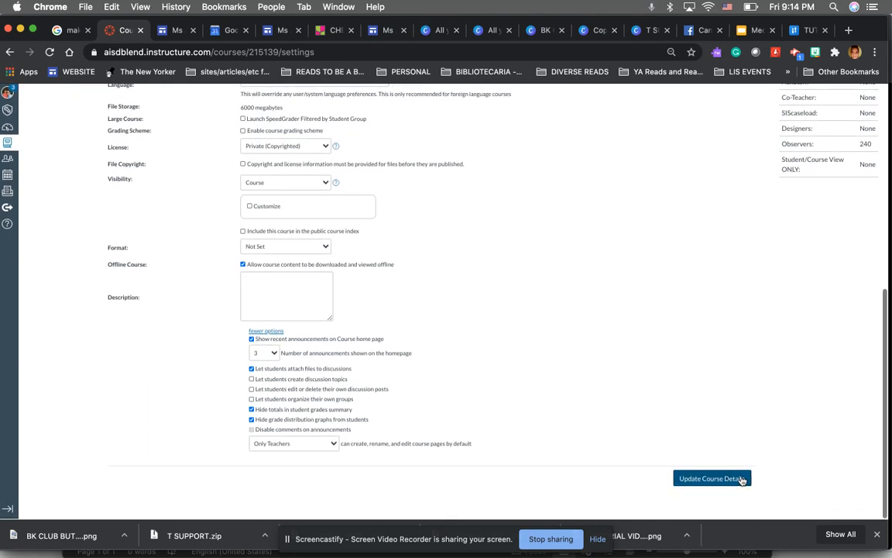
Save the course details and return to the course home page
click(713, 479)
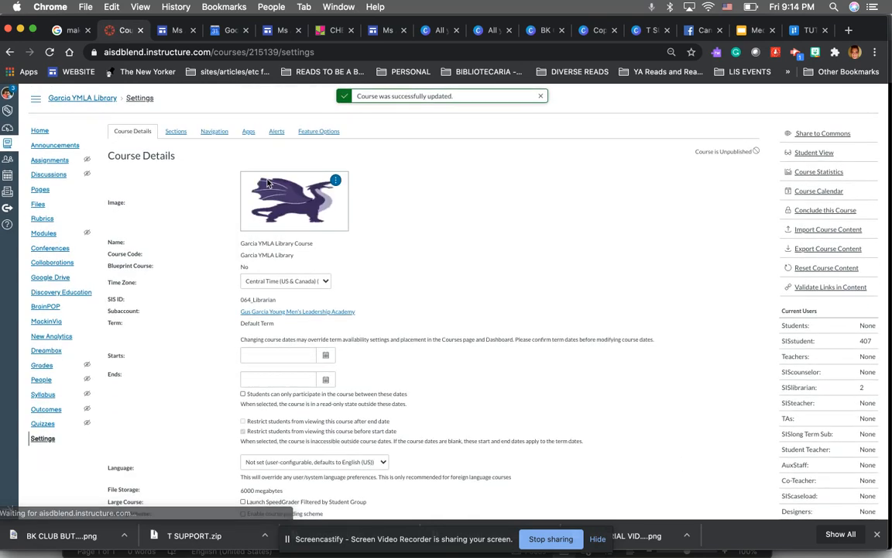
click(50, 132)
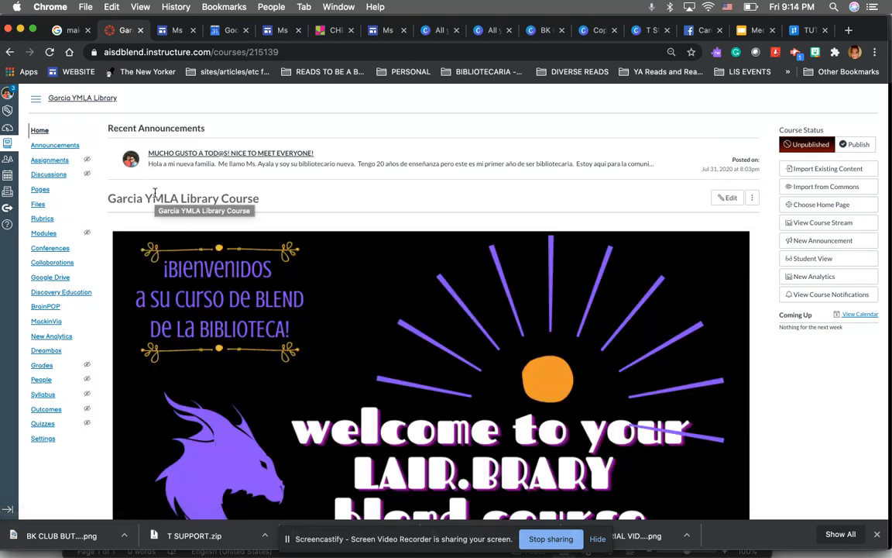
scroll(704, 165, down, 15)
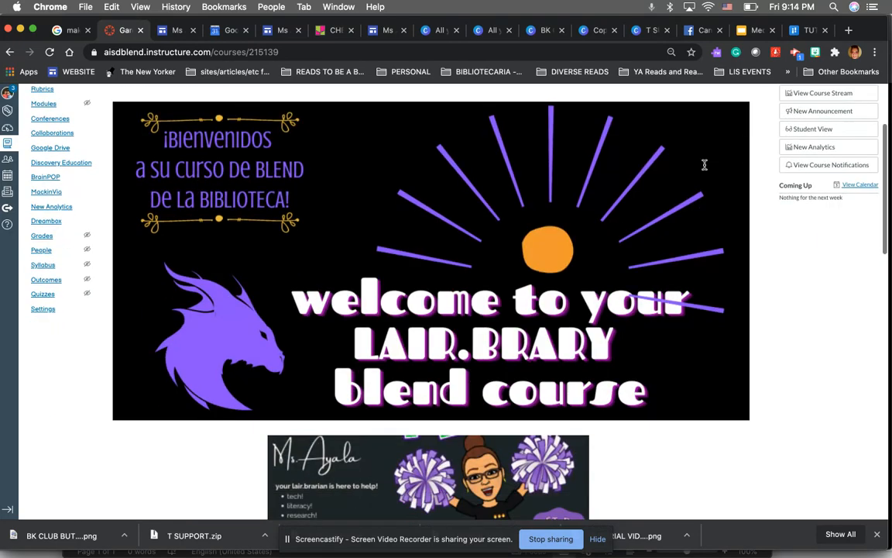